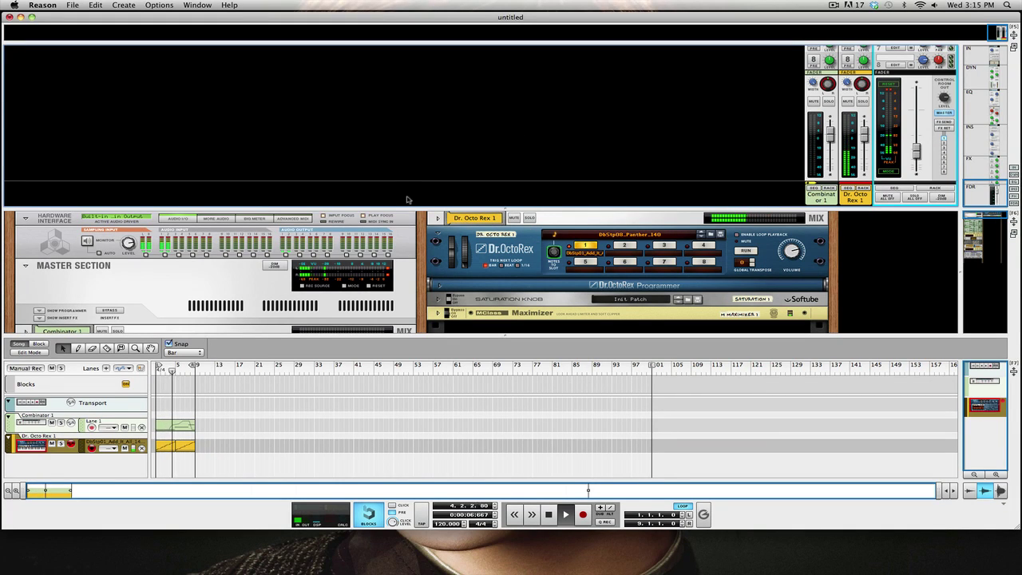
# Enlarge the rack area and scroll down the Combinator's devices to the Alligator
pyautogui.moveTo(407, 199); pyautogui.dragTo(498, 87)
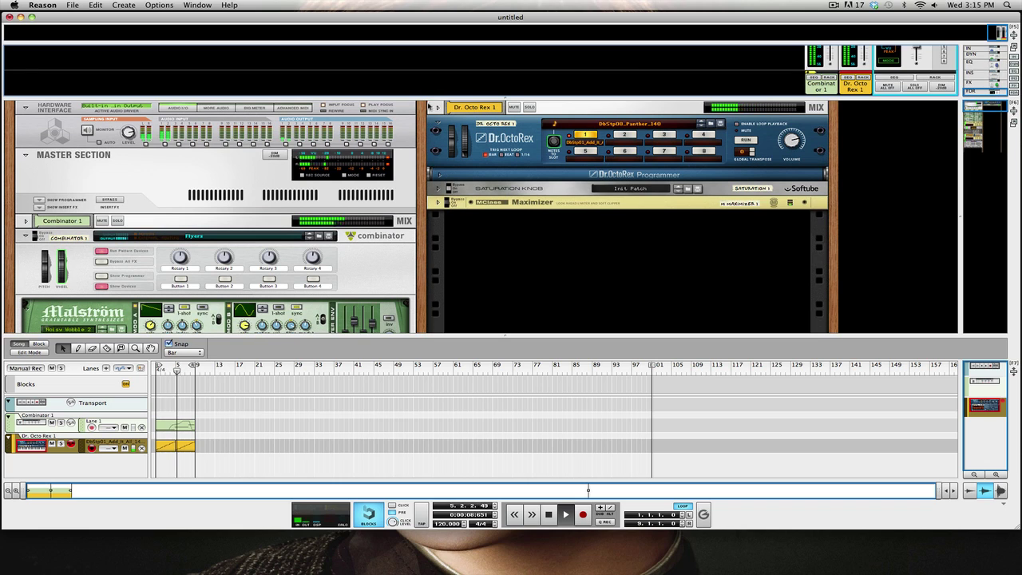
pyautogui.scroll(-3, 429, 106)
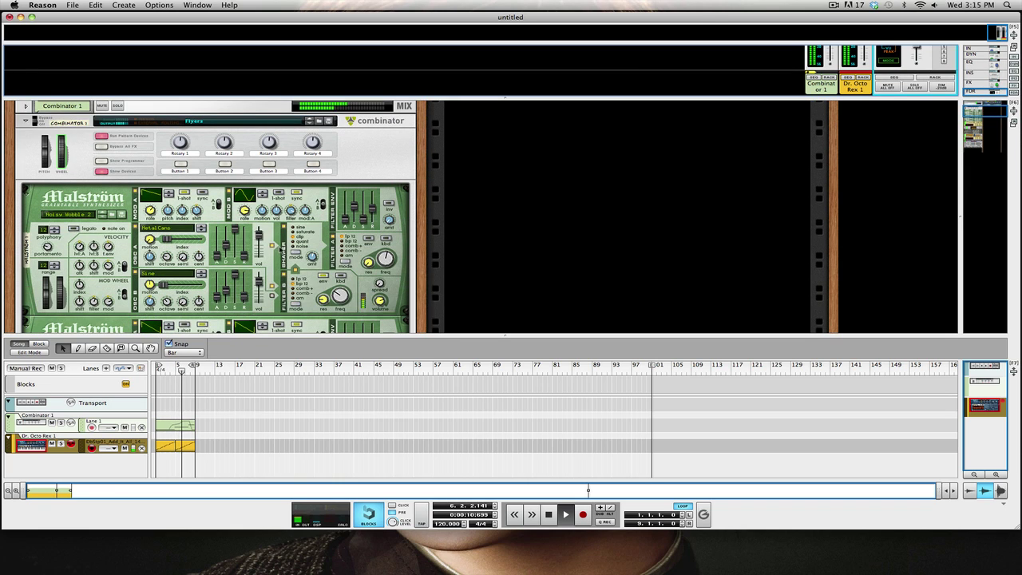
pyautogui.scroll(-4, 216, 216)
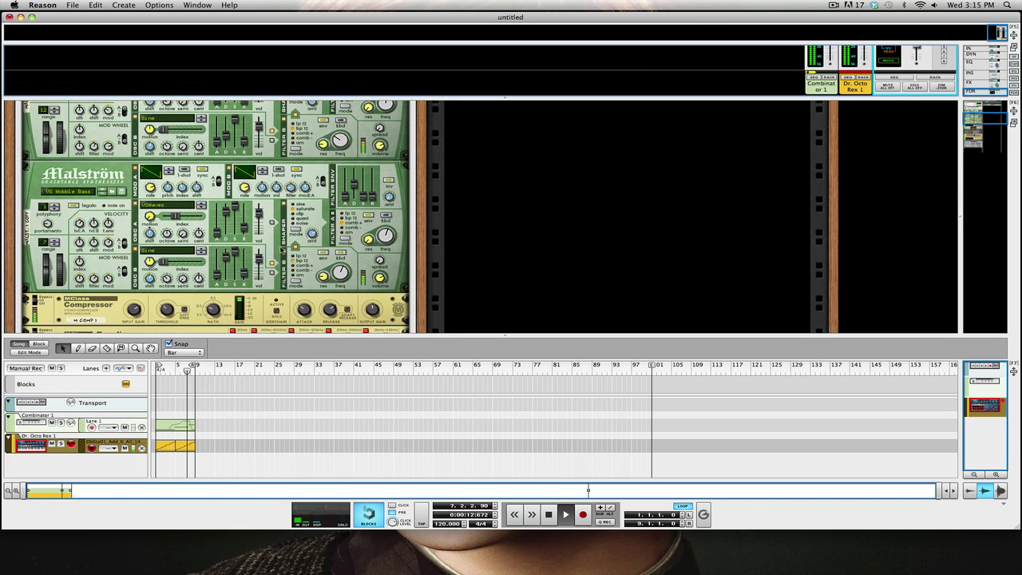
pyautogui.scroll(2, 162, 197)
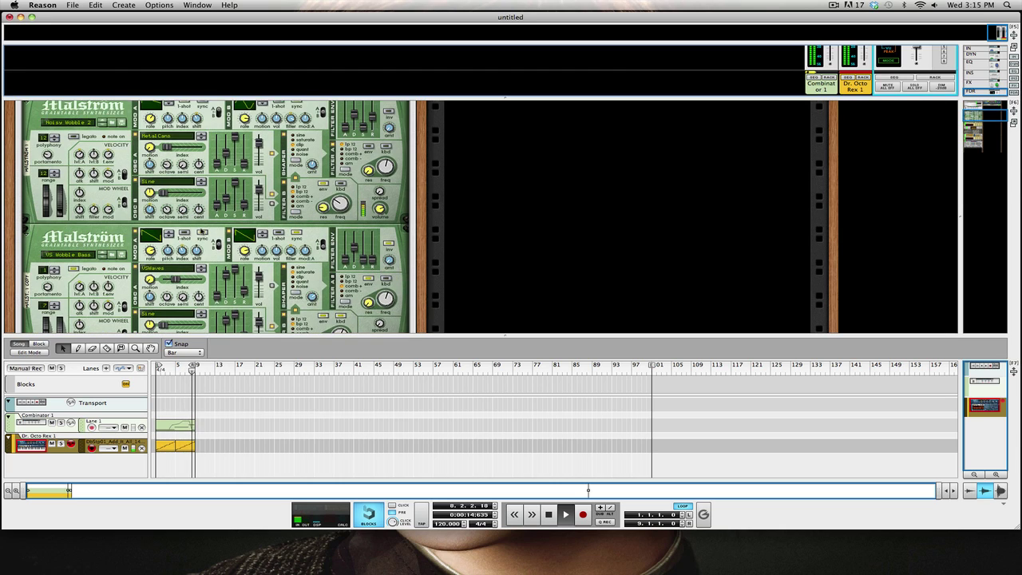
pyautogui.scroll(-4, 202, 229)
pyautogui.scroll(-2, 201, 230)
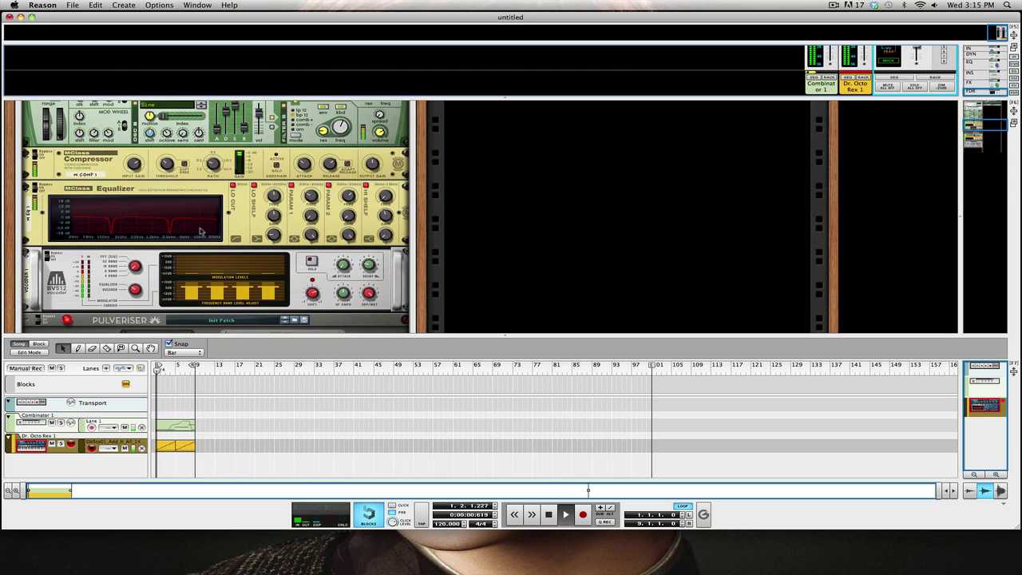
pyautogui.scroll(-3, 201, 231)
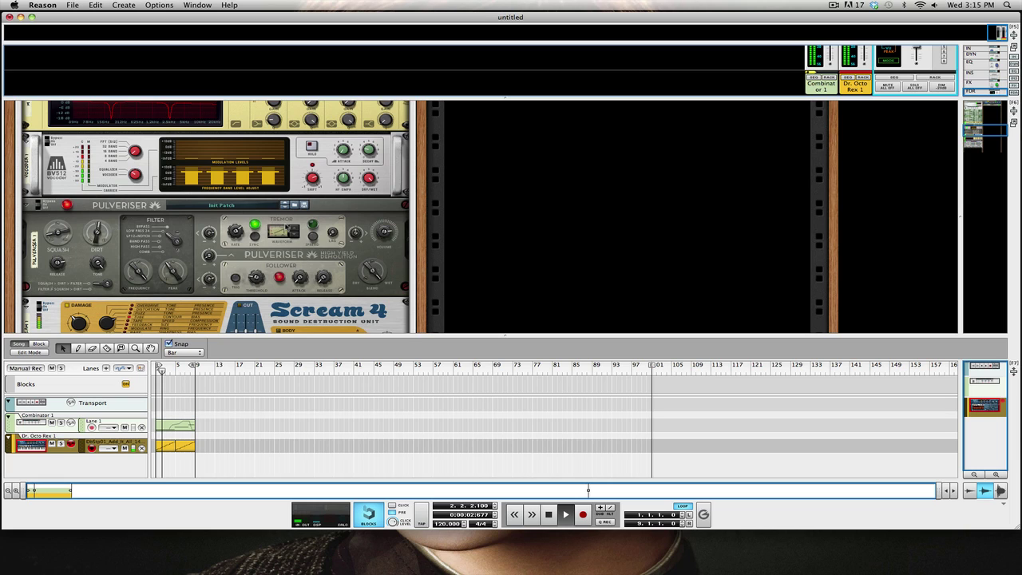
pyautogui.scroll(-3, 287, 226)
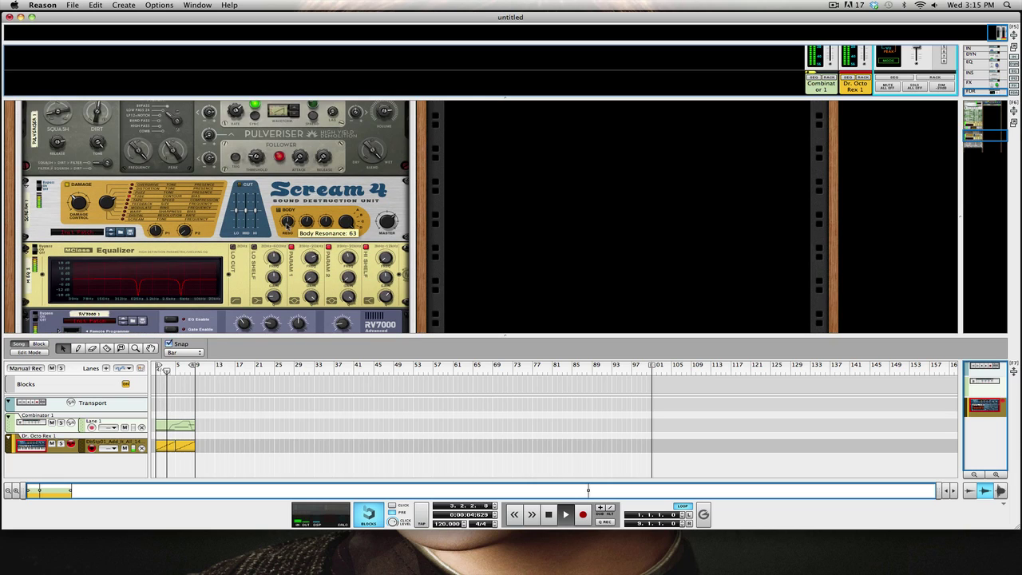
pyautogui.scroll(-2, 288, 227)
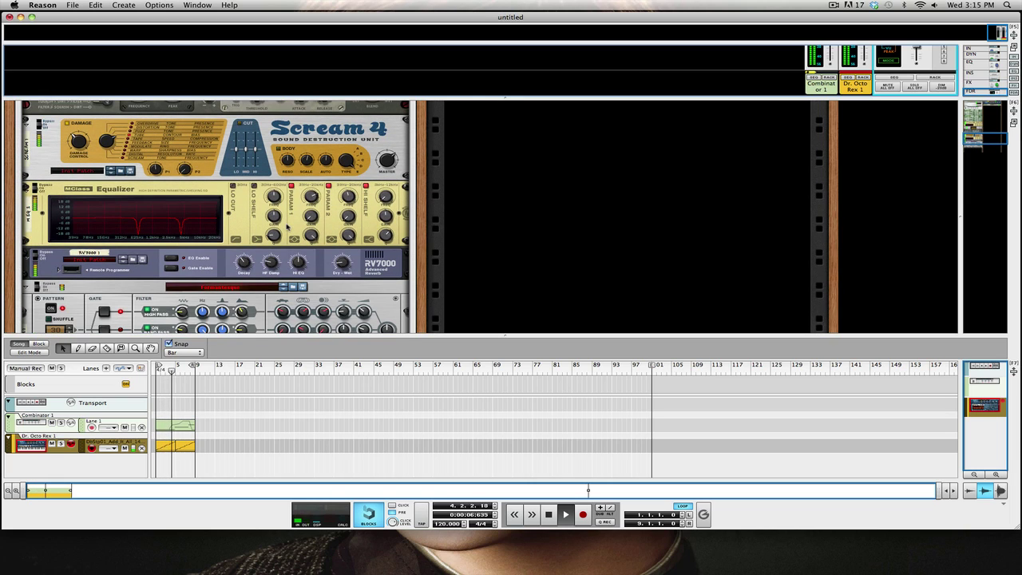
pyautogui.scroll(-4, 287, 227)
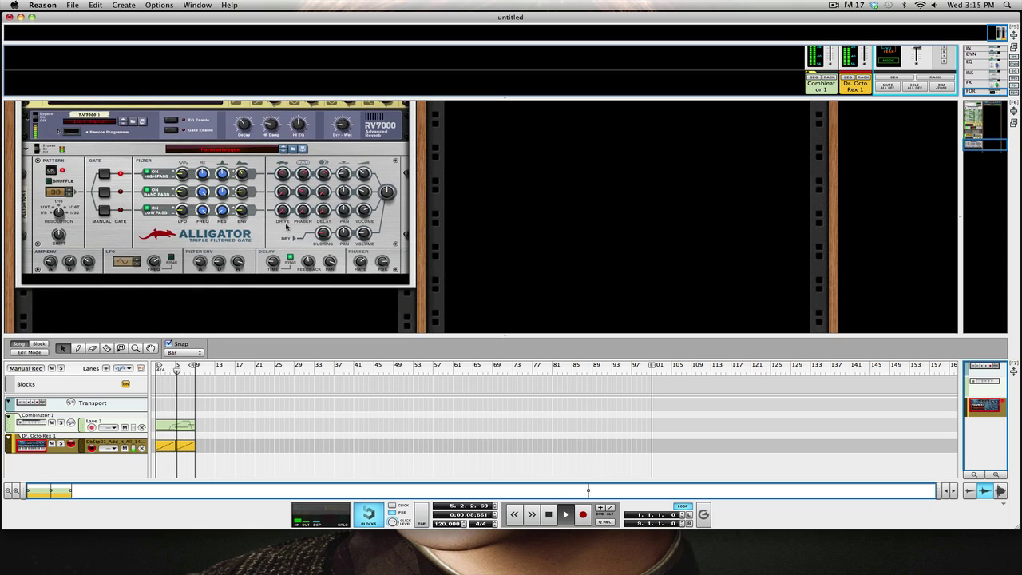
pyautogui.scroll(6, 287, 225)
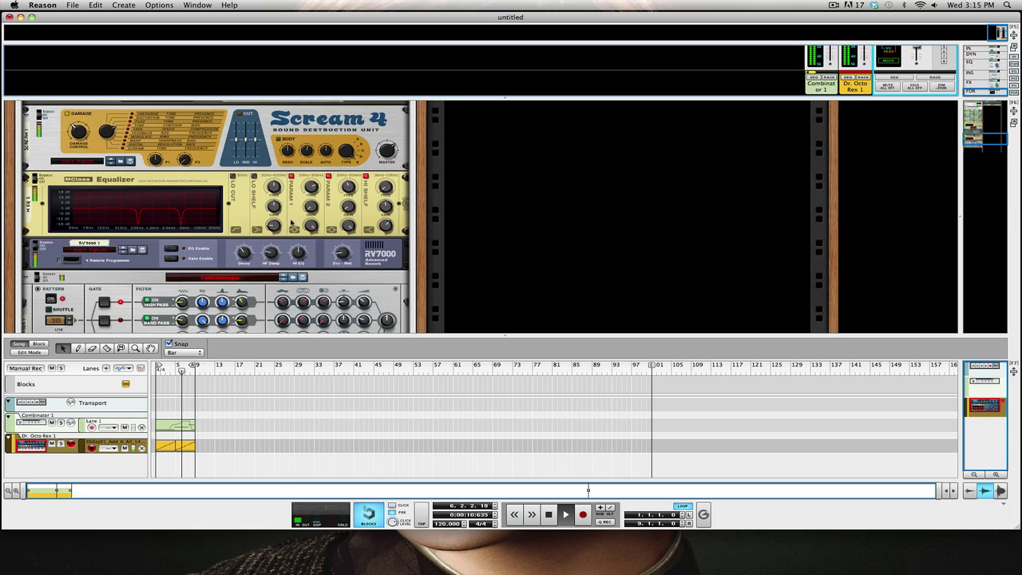
pyautogui.scroll(-2, 289, 220)
pyautogui.scroll(-4, 289, 220)
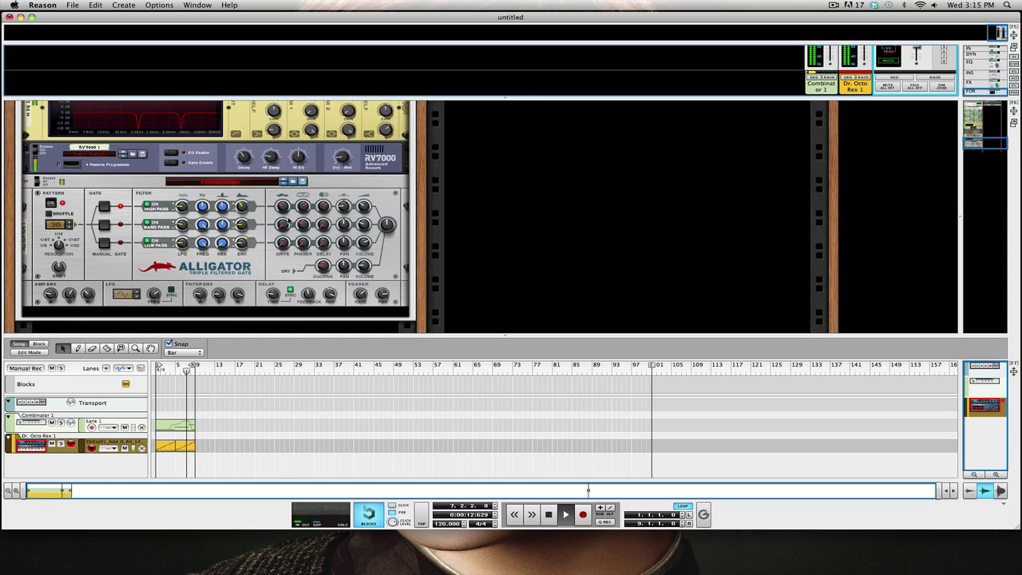
# Scroll back up the chain toward the Malström synths
pyautogui.scroll(5, 289, 221)
pyautogui.scroll(10, 290, 220)
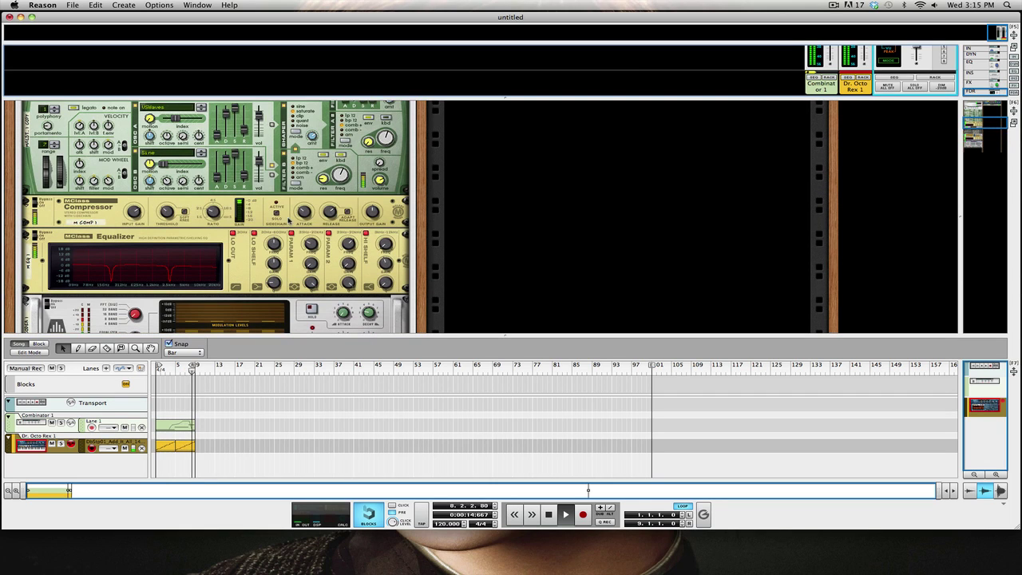
pyautogui.scroll(6, 322, 224)
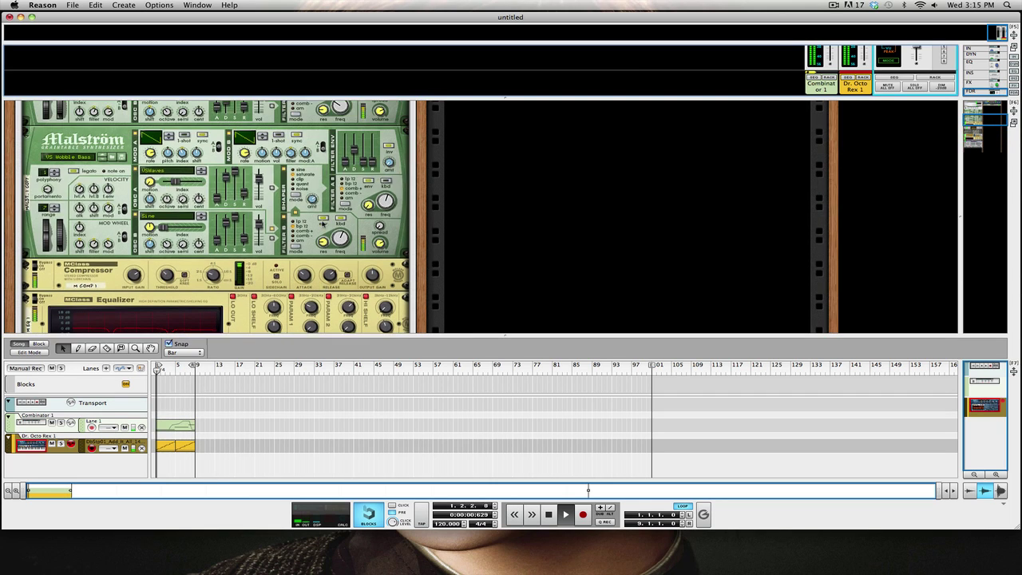
pyautogui.scroll(8, 321, 224)
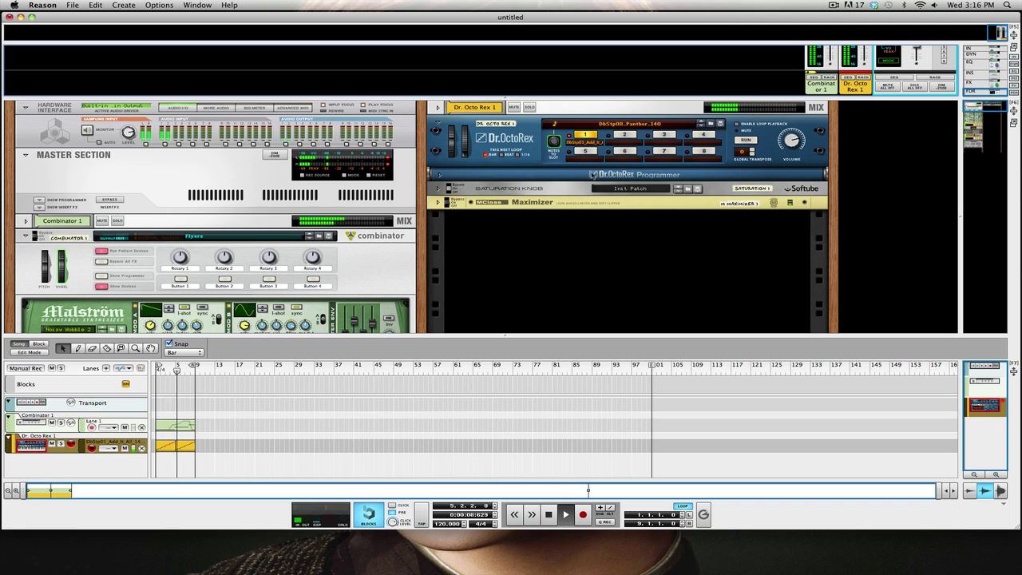
pyautogui.scroll(-3, 388, 248)
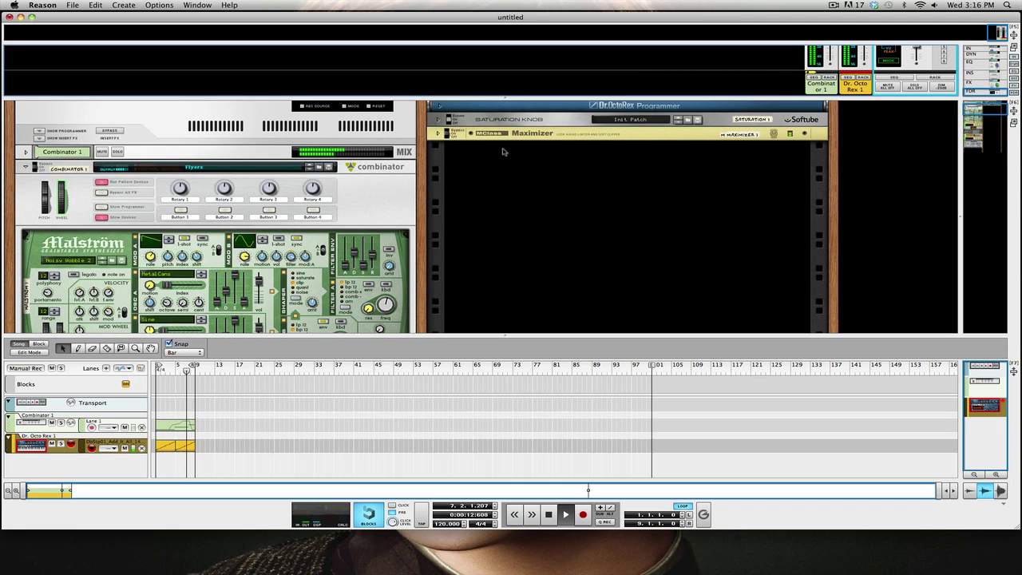
# Set the Master fader to about -4.95 dB, then hide the mixer with F5
pyautogui.moveTo(641, 97); pyautogui.dragTo(643, 213)
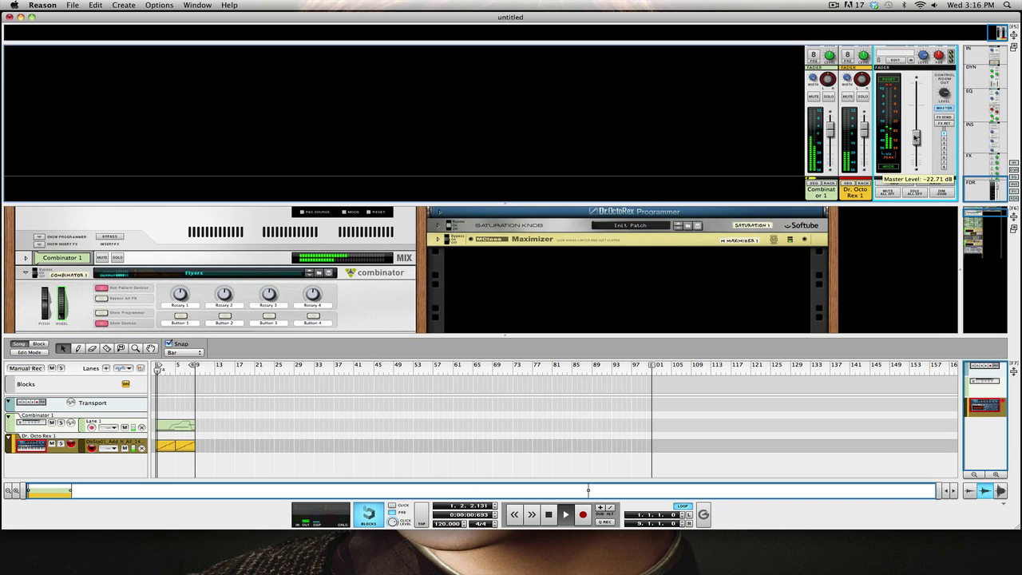
pyautogui.moveTo(916, 138); pyautogui.dragTo(918, 110)
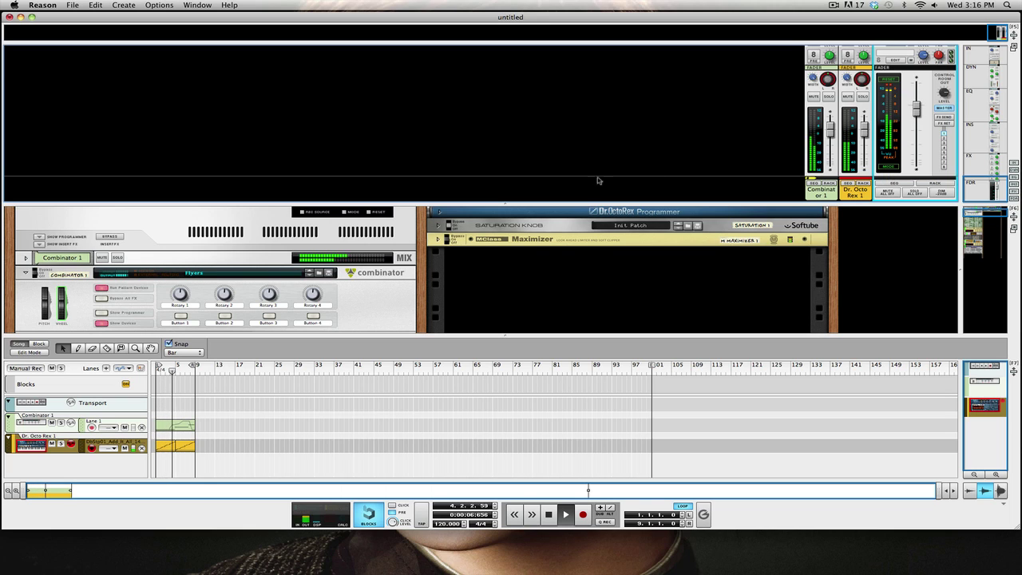
pyautogui.press('F5')
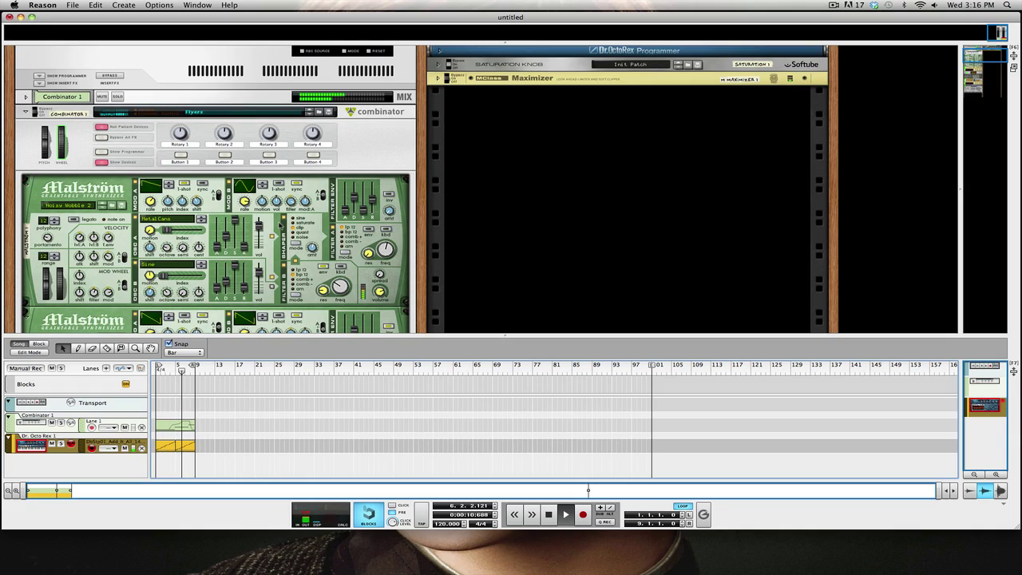
pyautogui.scroll(-6, 281, 226)
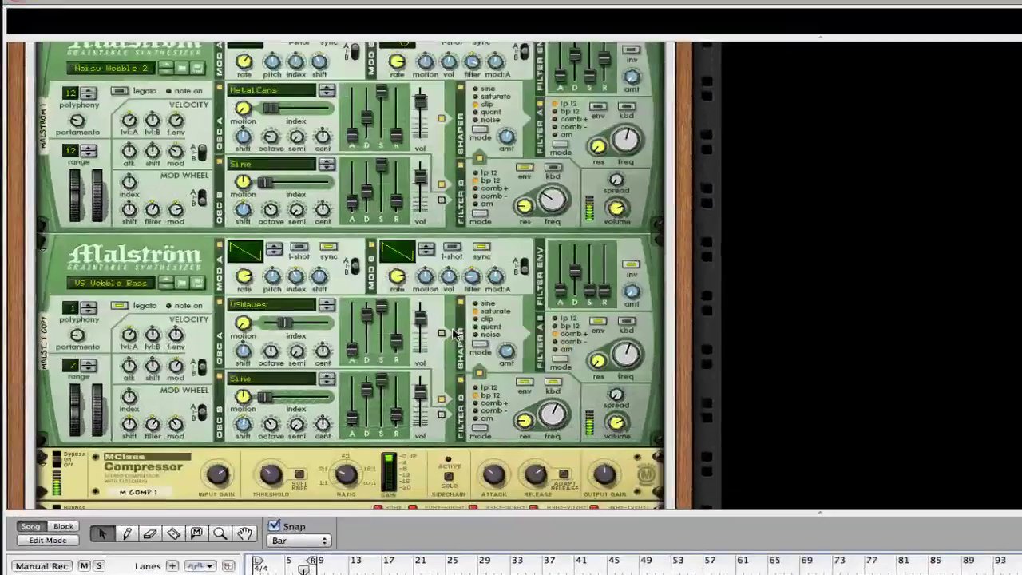
pyautogui.scroll(-6, 453, 334)
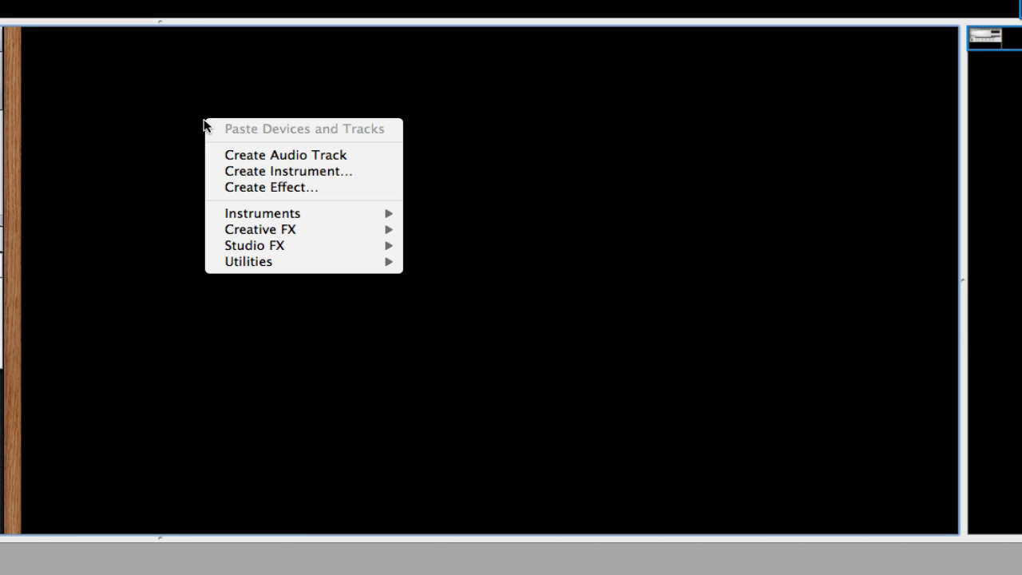
# Add a new Combinator with a Malström inside, then duplicate the Malström into it
pyautogui.moveTo(257, 266)
pyautogui.click(446, 264)
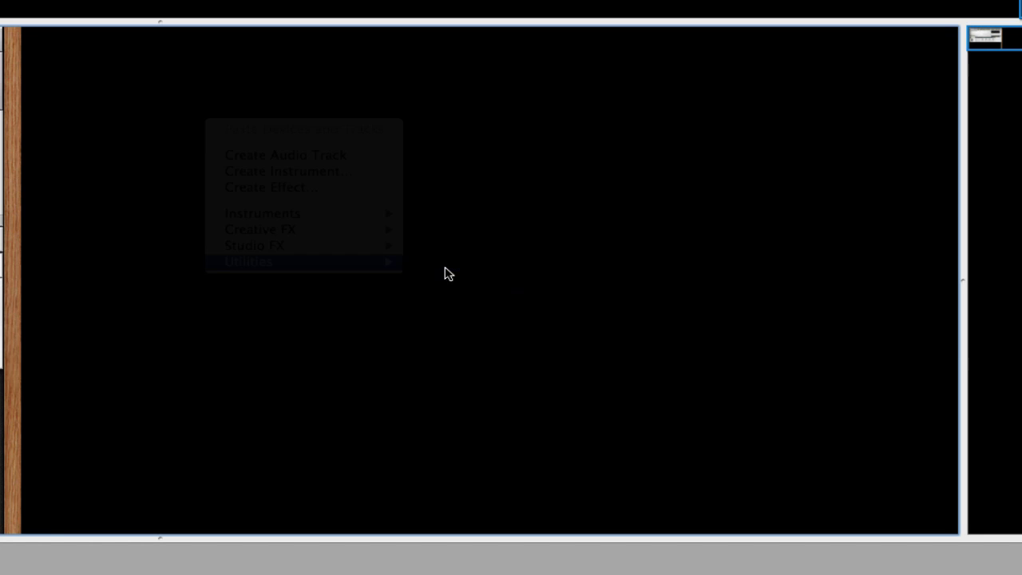
pyautogui.rightClick(168, 190)
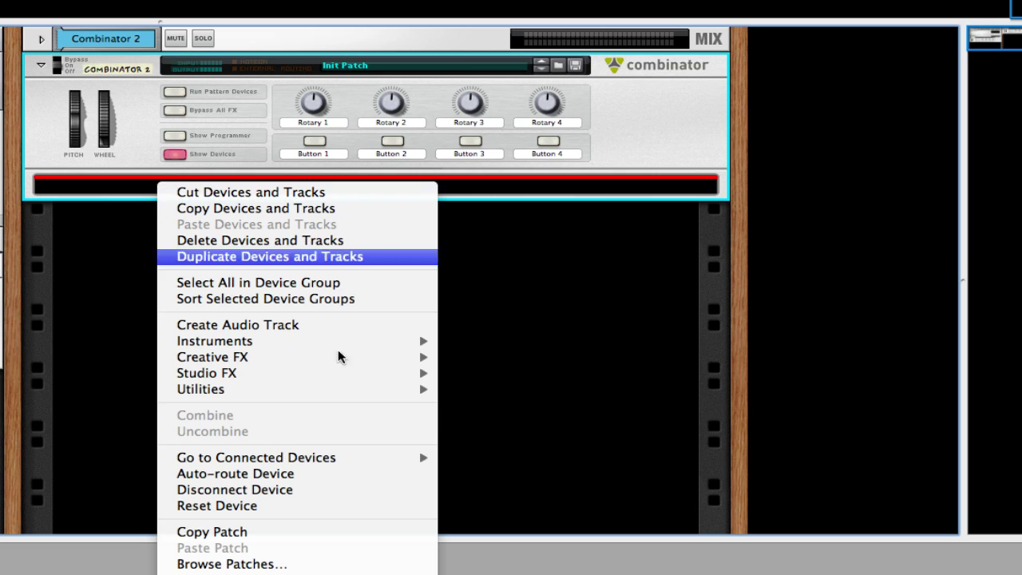
pyautogui.moveTo(369, 343)
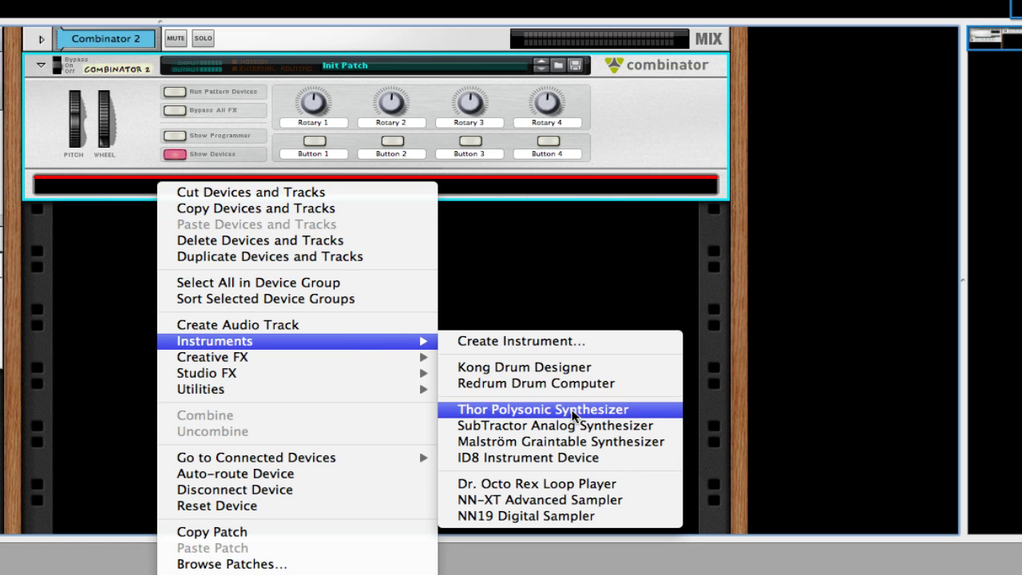
pyautogui.click(568, 442)
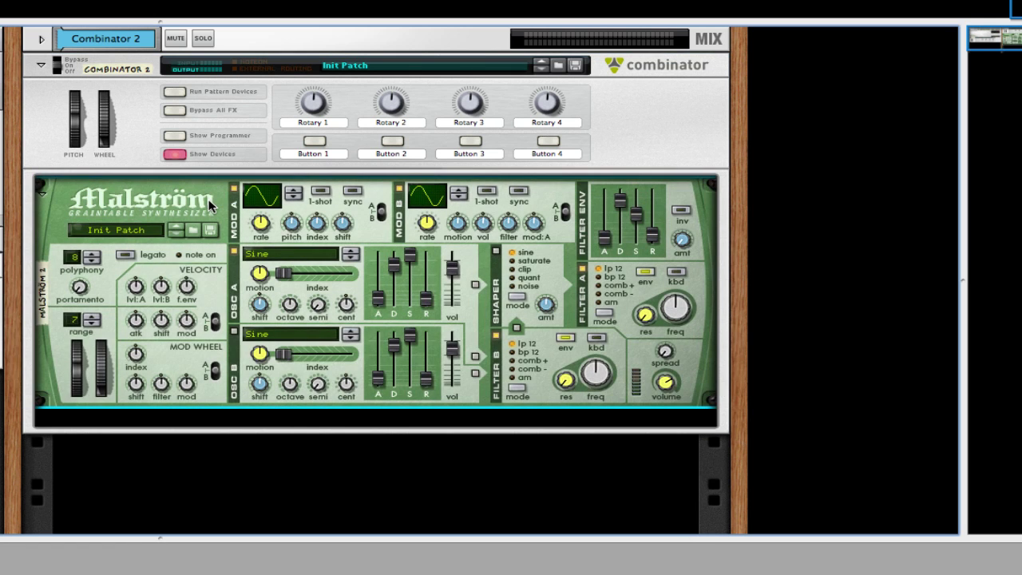
pyautogui.moveTo(208, 199); pyautogui.dragTo(199, 411)
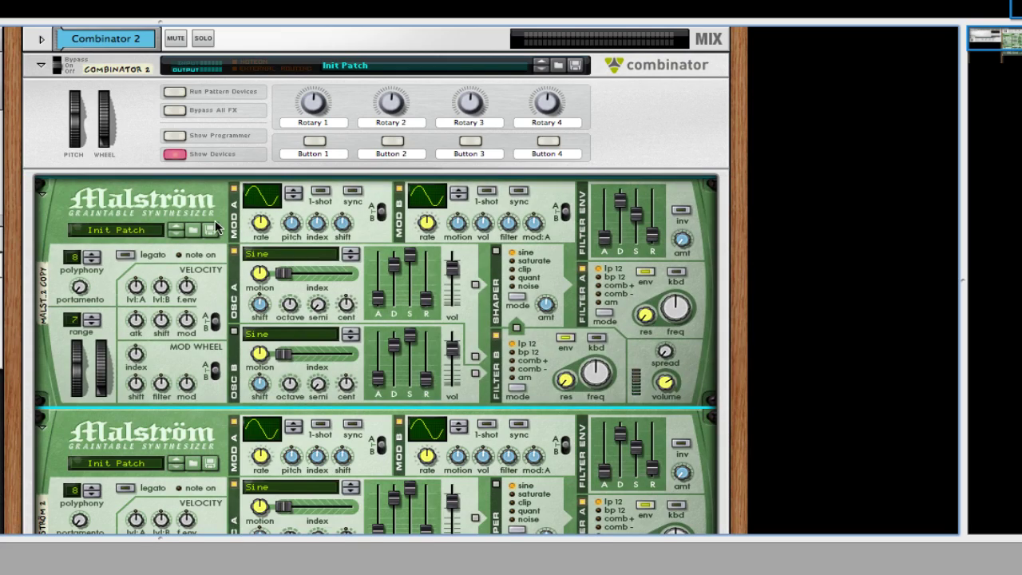
pyautogui.scroll(-1, 283, 235)
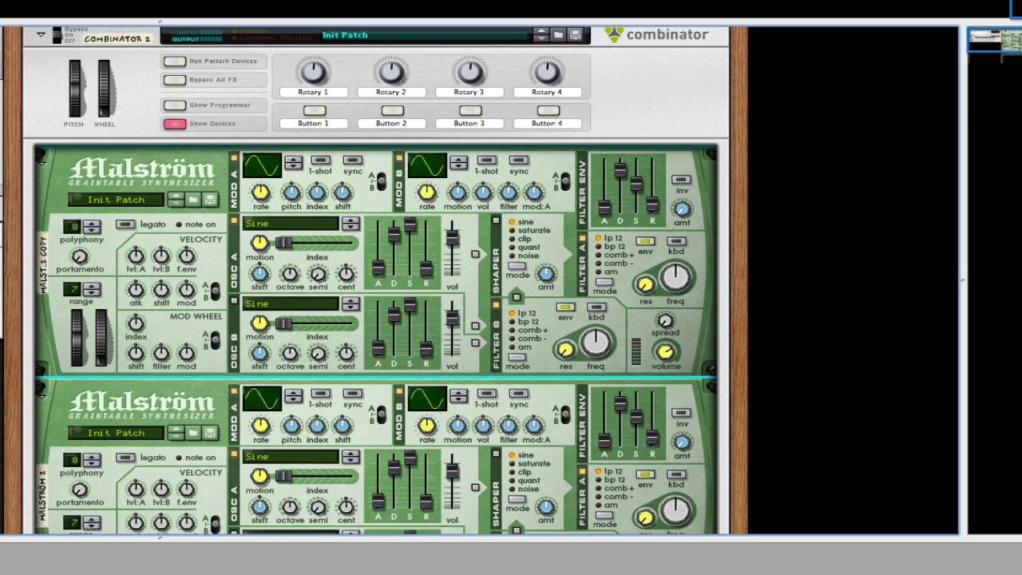
pyautogui.scroll(-7, 80, 293)
pyautogui.scroll(5, 80, 292)
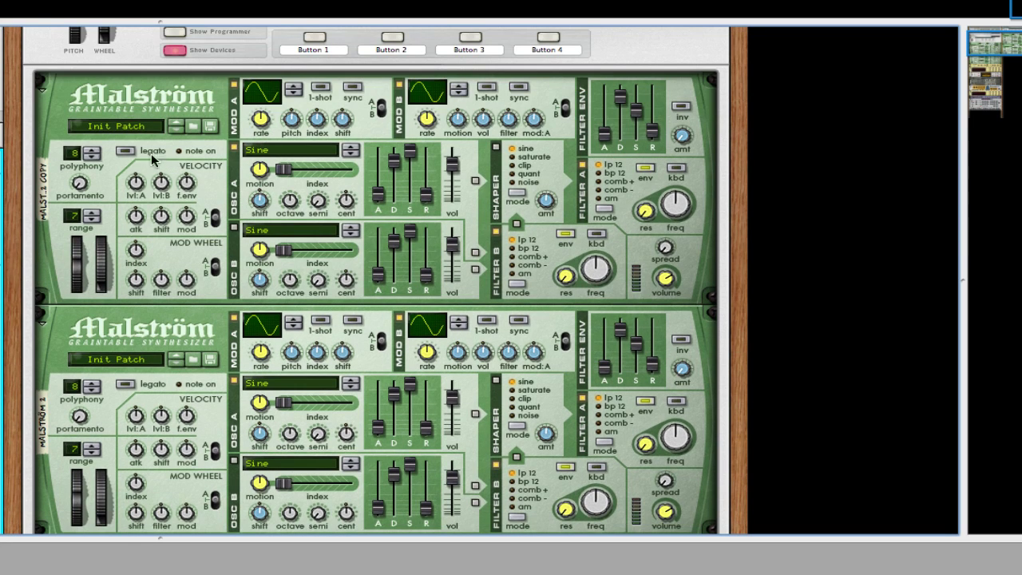
# Load Noisy Wobble 2.xwv from the Bass folder into the first Malström and flip the rack
pyautogui.click(193, 127)
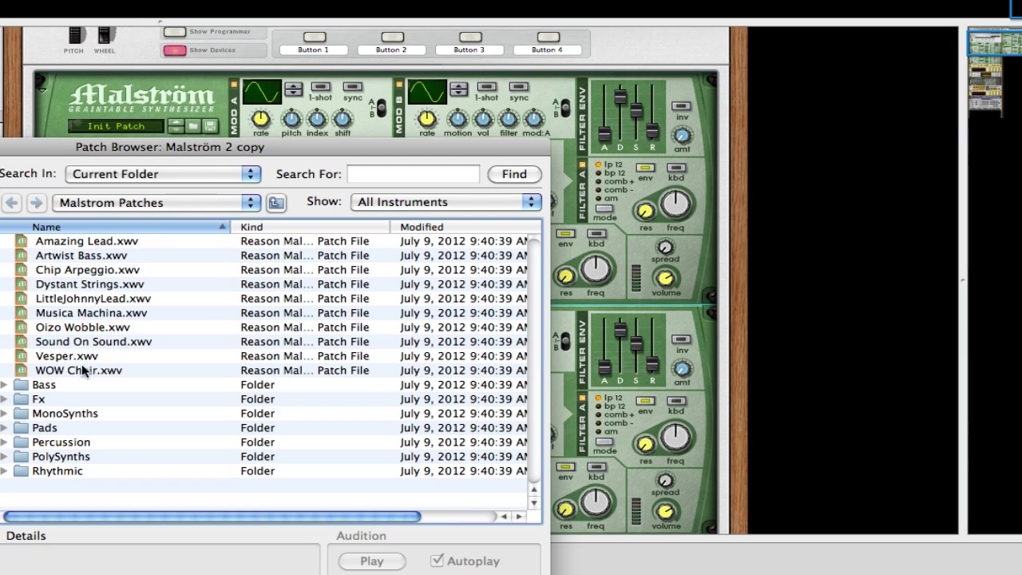
pyautogui.click(5, 385)
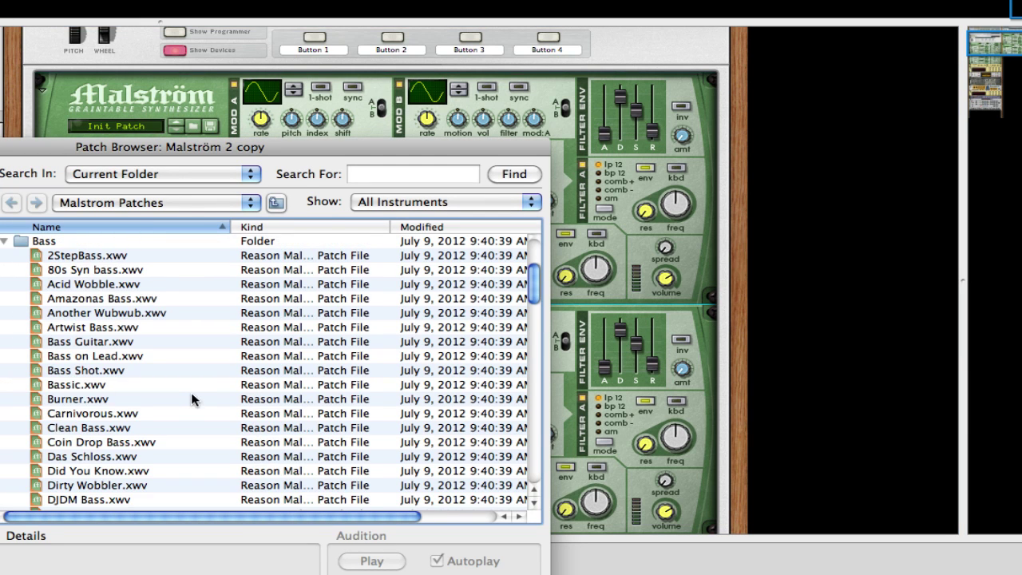
pyautogui.scroll(-5, 188, 399)
pyautogui.scroll(-10, 185, 397)
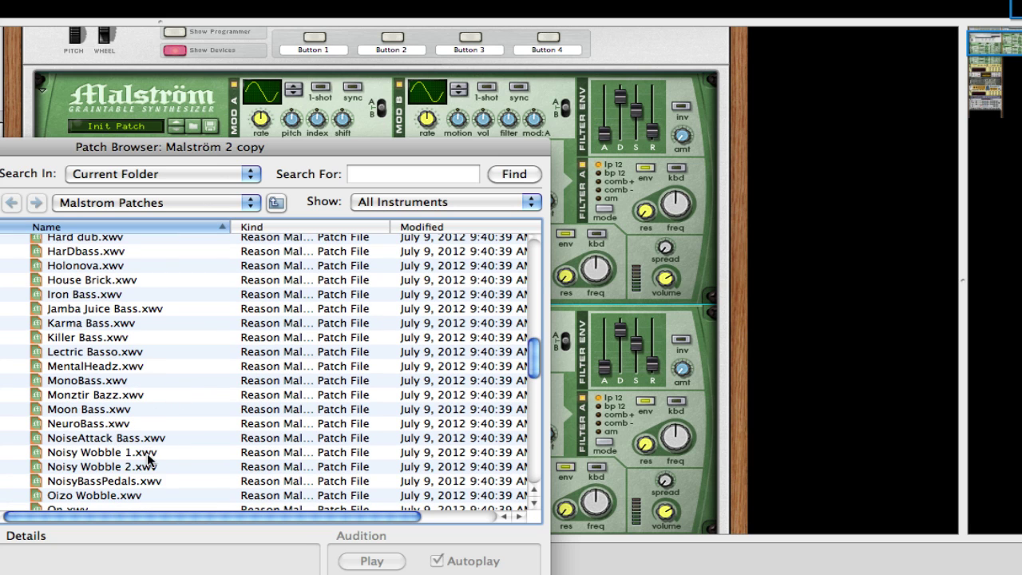
pyautogui.click(141, 467)
pyautogui.press('Return')
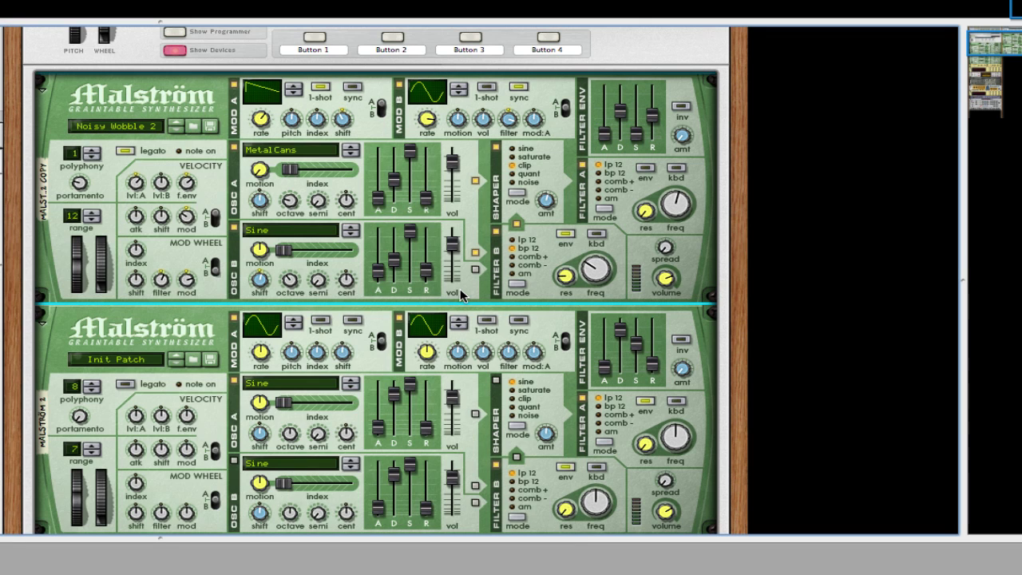
pyautogui.press('Tab')
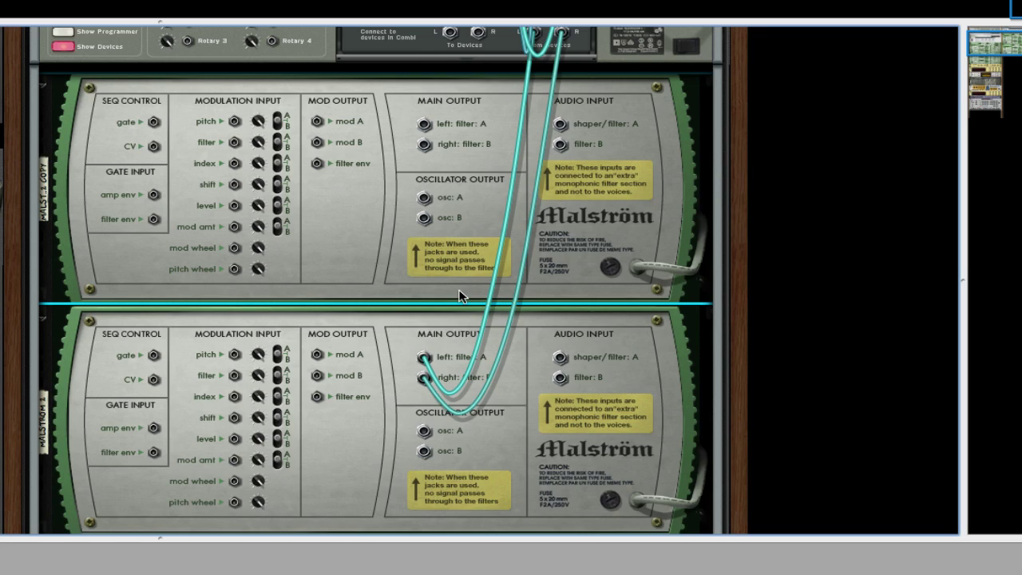
# Cable the upper Malström's Main Outputs into the lower Malström's Audio Inputs
pyautogui.scroll(3, 461, 294)
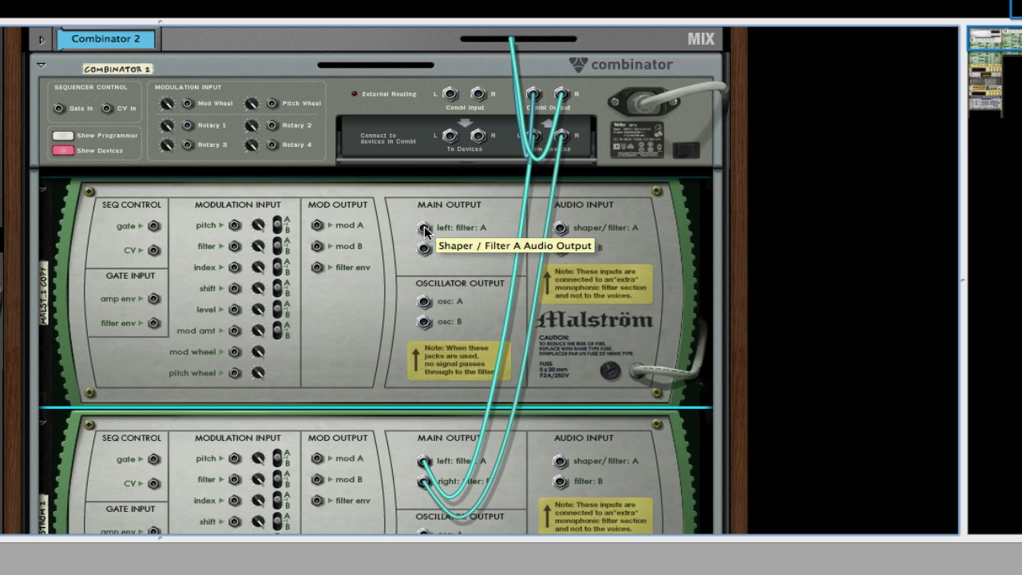
pyautogui.scroll(-1, 429, 235)
pyautogui.moveTo(425, 227)
pyautogui.mouseDown()
pyautogui.moveTo(559, 454)
pyautogui.moveTo(426, 242)
pyautogui.mouseUp()
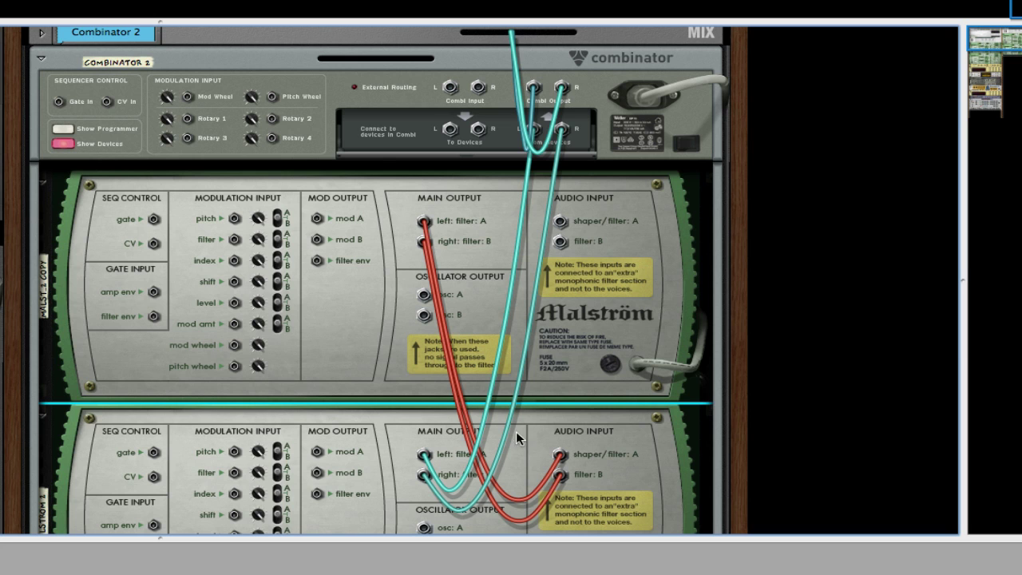
# Flip the rack to the front and load VS Wobble Bass.xwv into the second Malström
pyautogui.press('Tab')
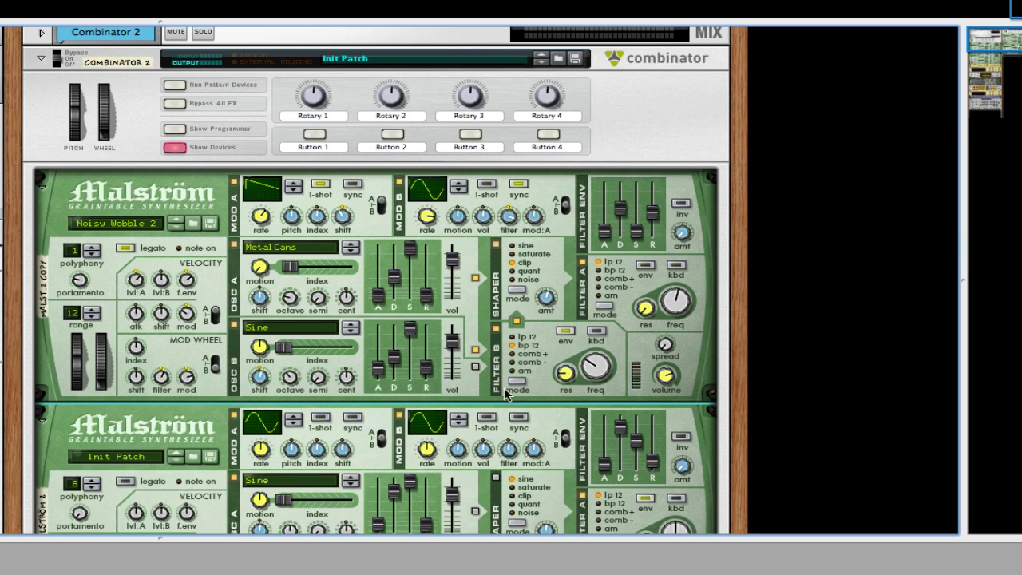
pyautogui.scroll(-5, 504, 387)
pyautogui.scroll(-2, 347, 323)
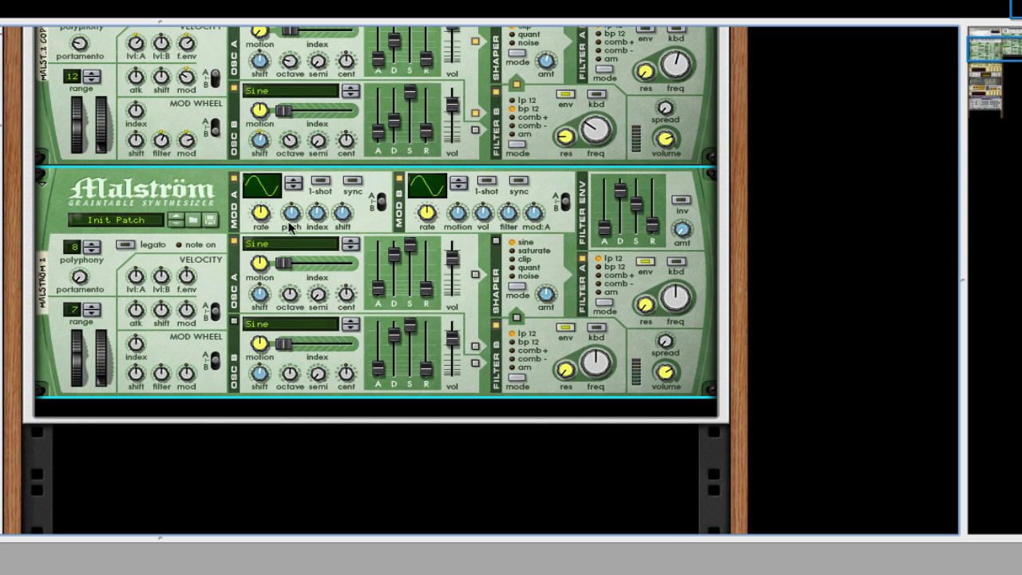
pyautogui.click(191, 215)
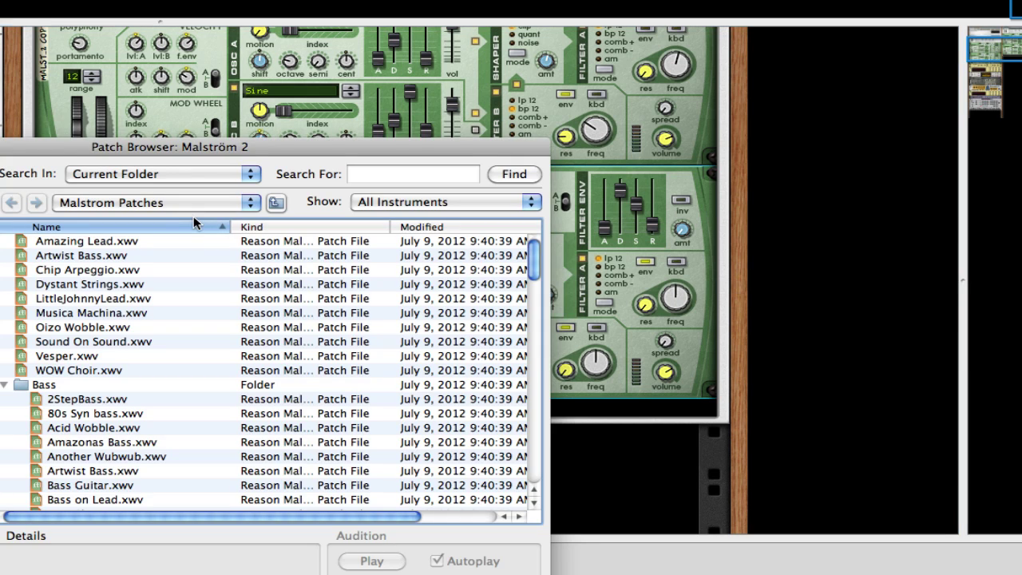
pyautogui.scroll(-5, 160, 415)
pyautogui.scroll(-20, 160, 415)
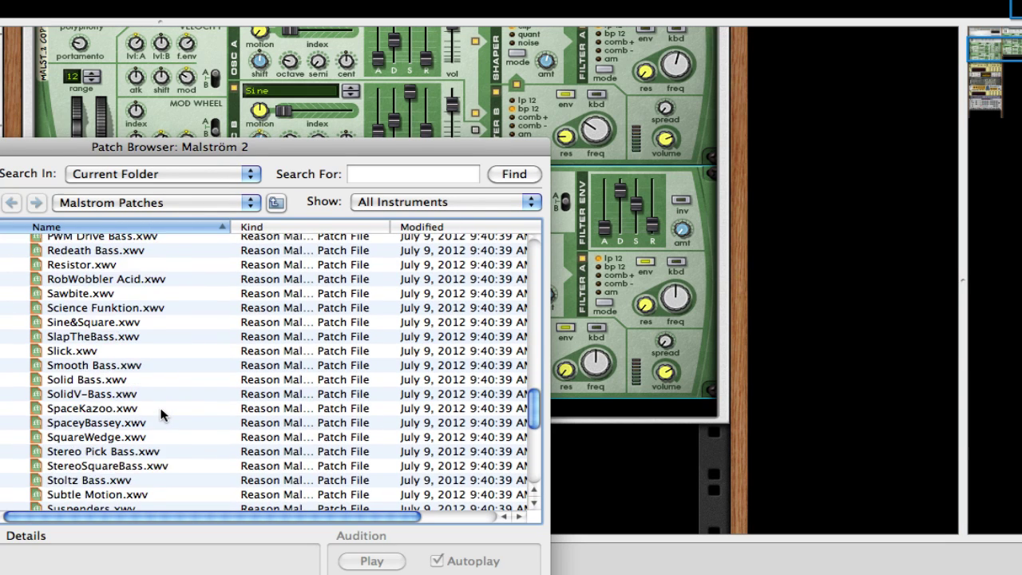
pyautogui.click(112, 394)
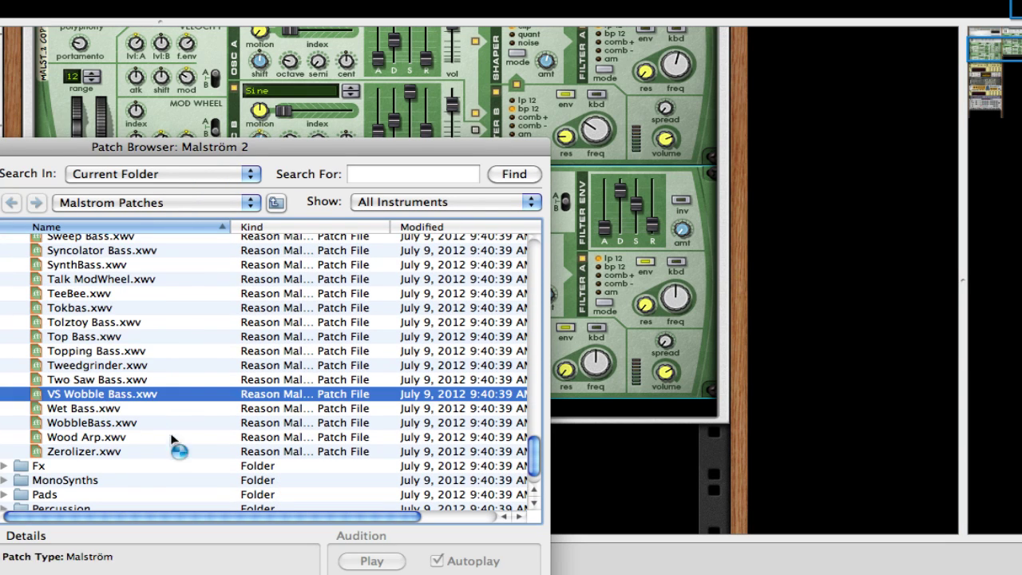
pyautogui.press('Return')
pyautogui.scroll(2, 477, 286)
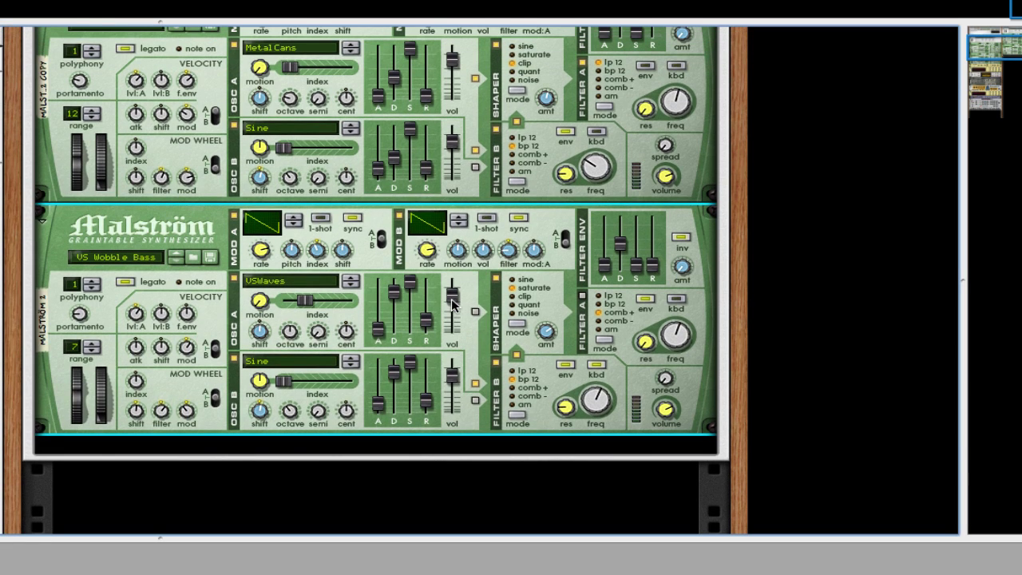
pyautogui.scroll(1, 302, 317)
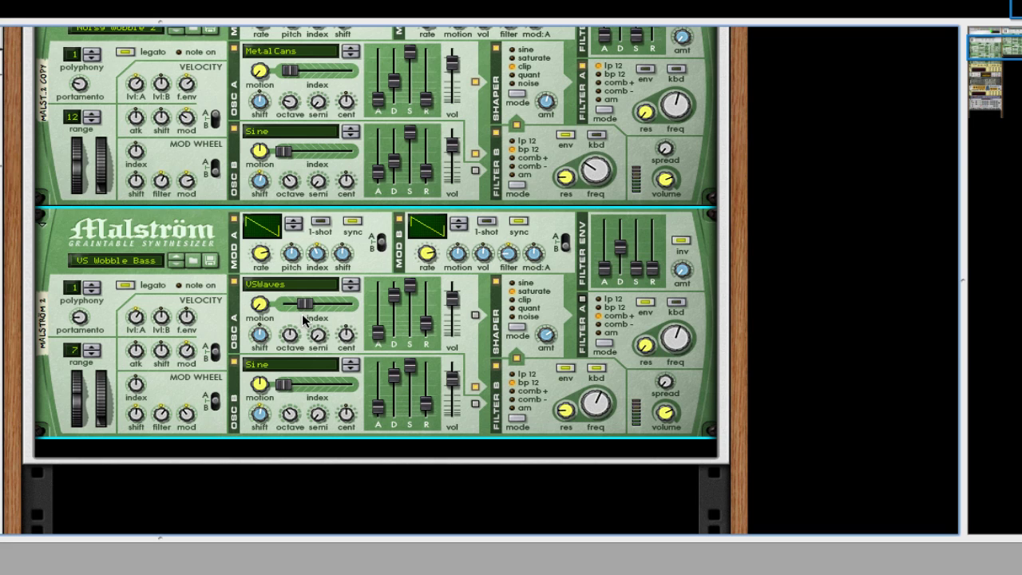
pyautogui.scroll(-5, 392, 301)
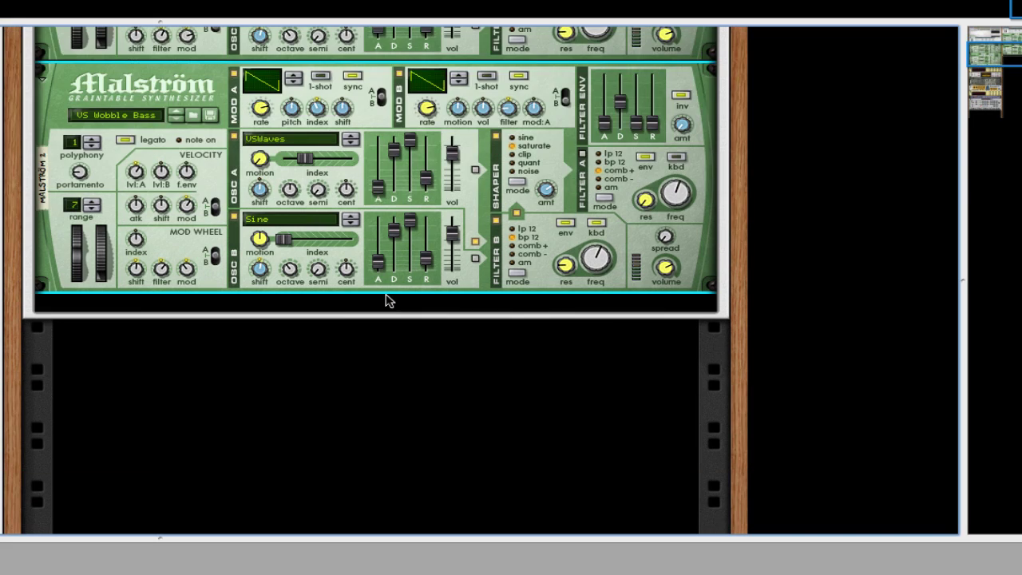
# Insert an MClass Compressor below the second Malström
pyautogui.rightClick(354, 241)
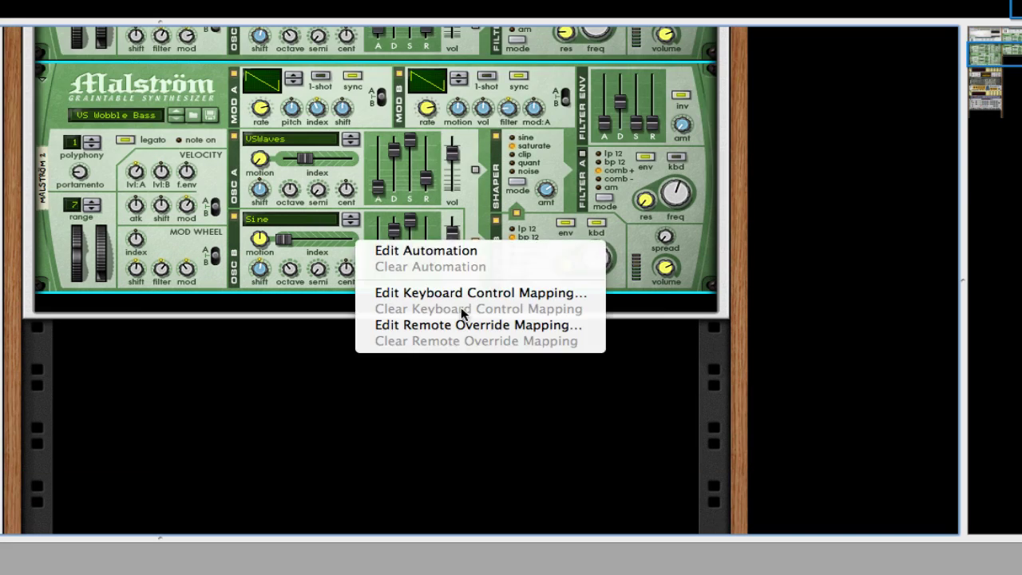
pyautogui.rightClick(225, 237)
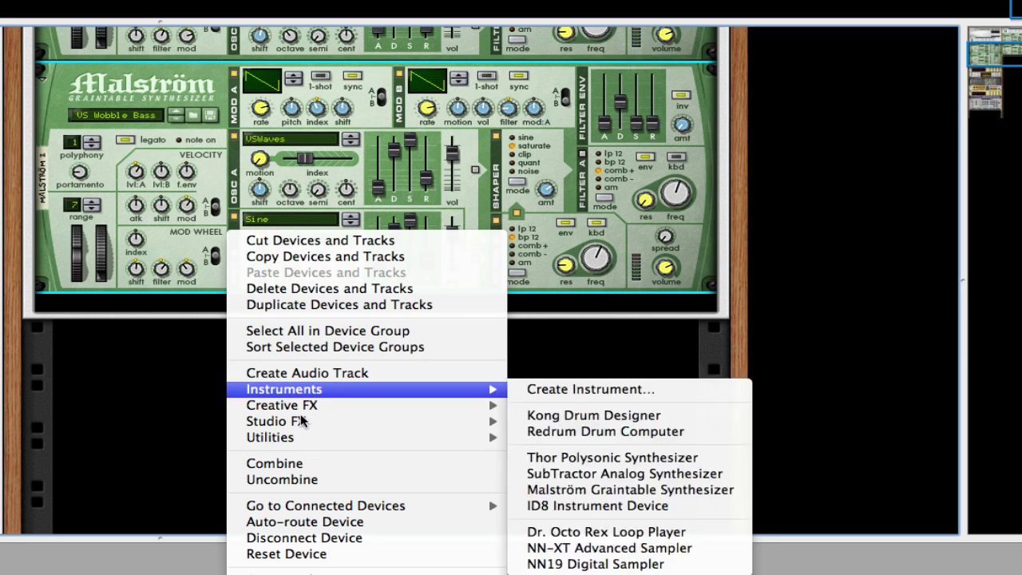
pyautogui.moveTo(303, 423)
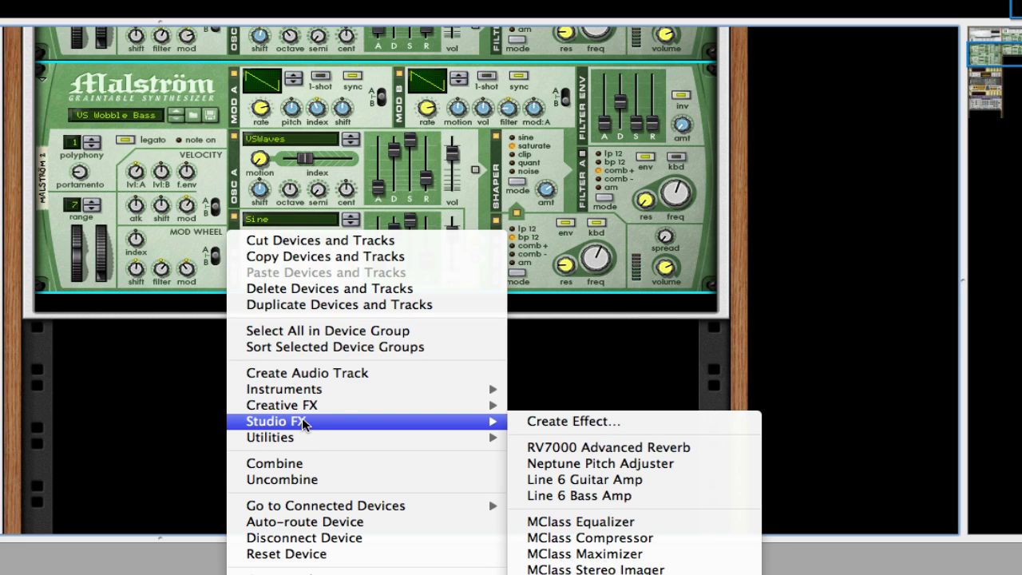
pyautogui.click(595, 541)
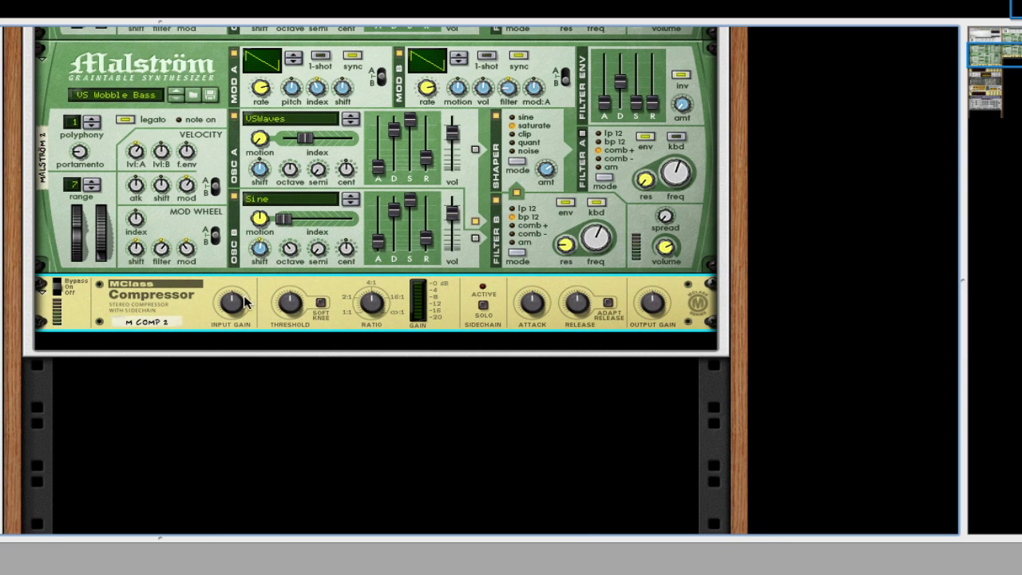
# Set the compressor's threshold to about -23.2 dB, ratio about 2.04:1 and attack about 33 ms
pyautogui.moveTo(231, 303)
pyautogui.moveTo(293, 305)
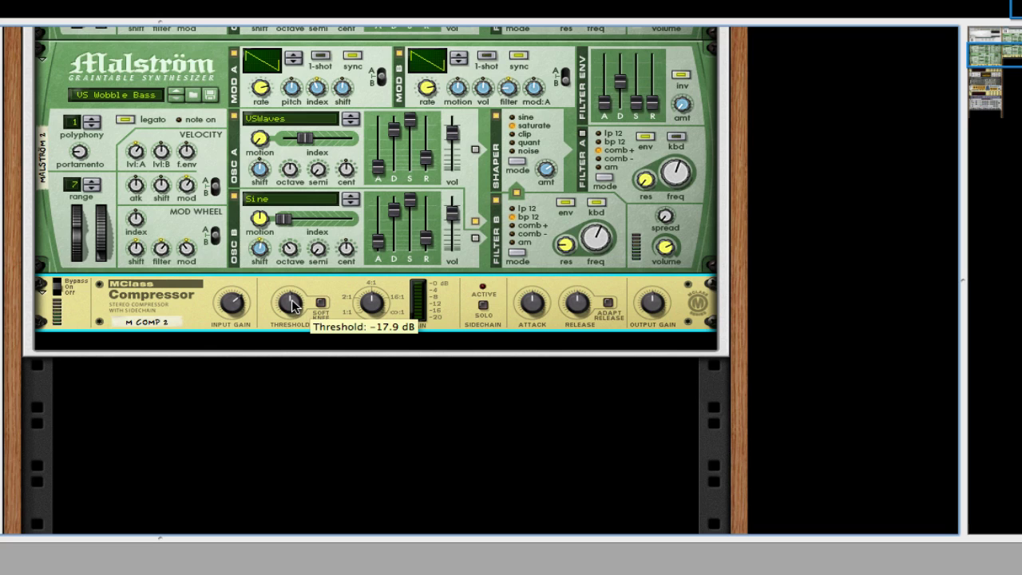
pyautogui.moveTo(293, 305); pyautogui.dragTo(293, 319)
pyautogui.moveTo(388, 299)
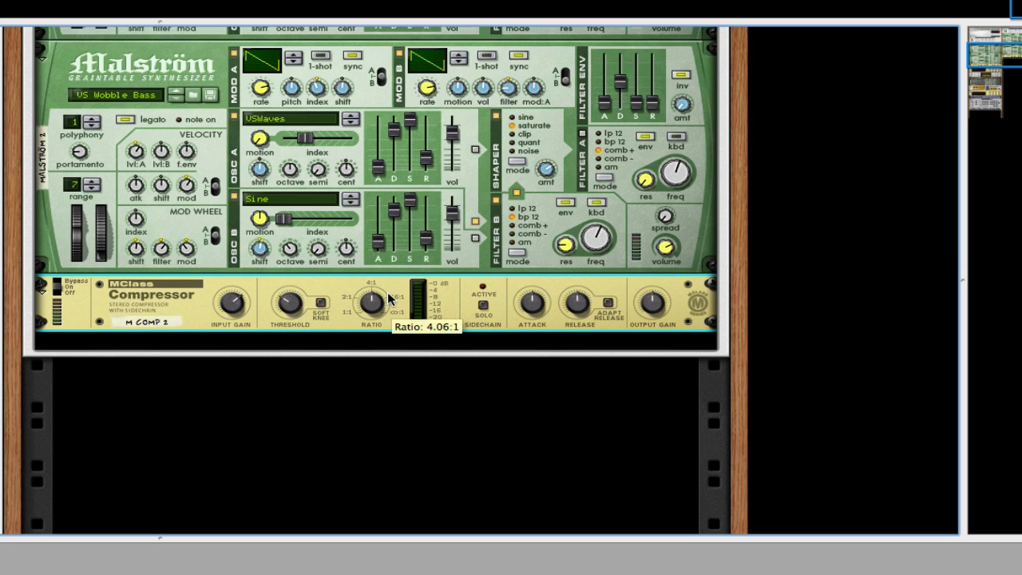
pyautogui.moveTo(372, 300); pyautogui.dragTo(368, 312)
pyautogui.moveTo(533, 306)
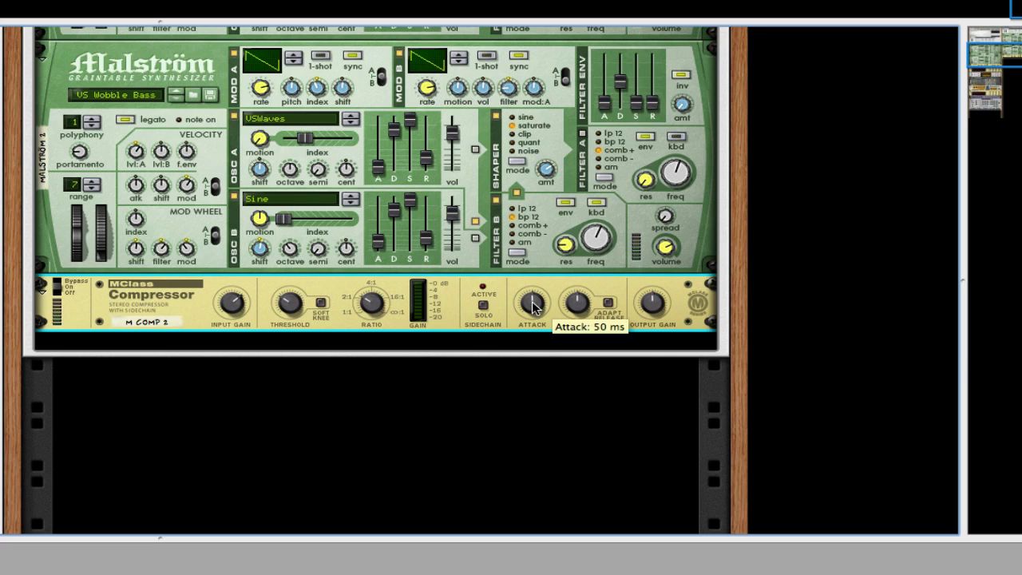
pyautogui.moveTo(533, 305); pyautogui.dragTo(533, 319)
pyautogui.moveTo(580, 305)
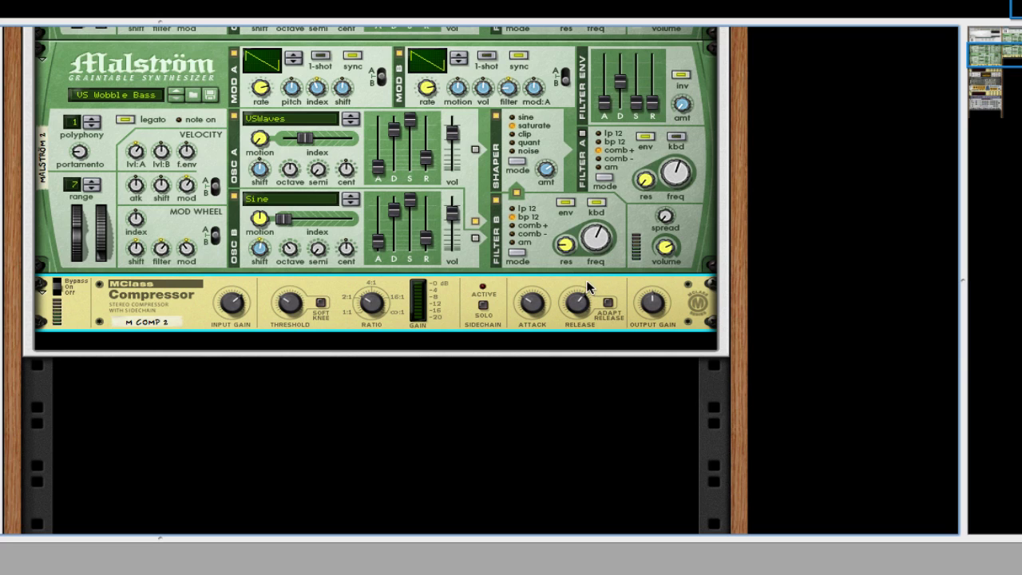
pyautogui.scroll(-2, 587, 287)
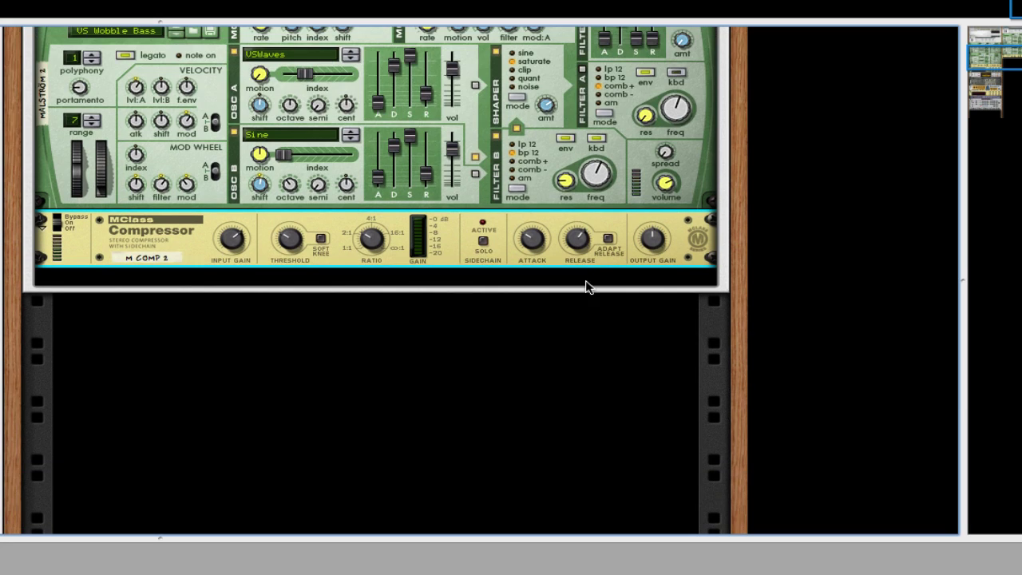
# Insert an MClass Equalizer below the Compressor
pyautogui.rightClick(451, 226)
pyautogui.moveTo(594, 419)
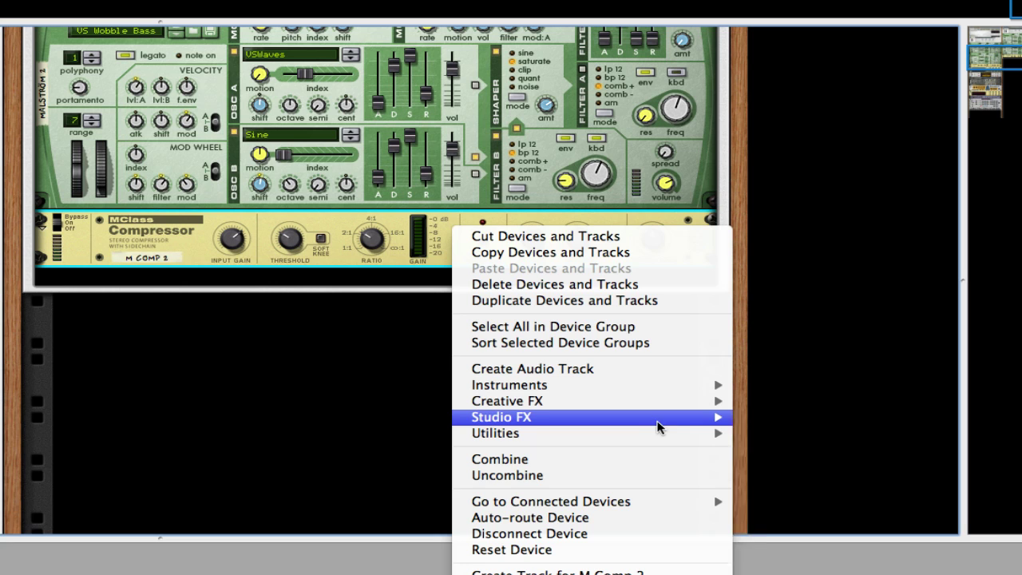
pyautogui.moveTo(659, 418)
pyautogui.click(806, 517)
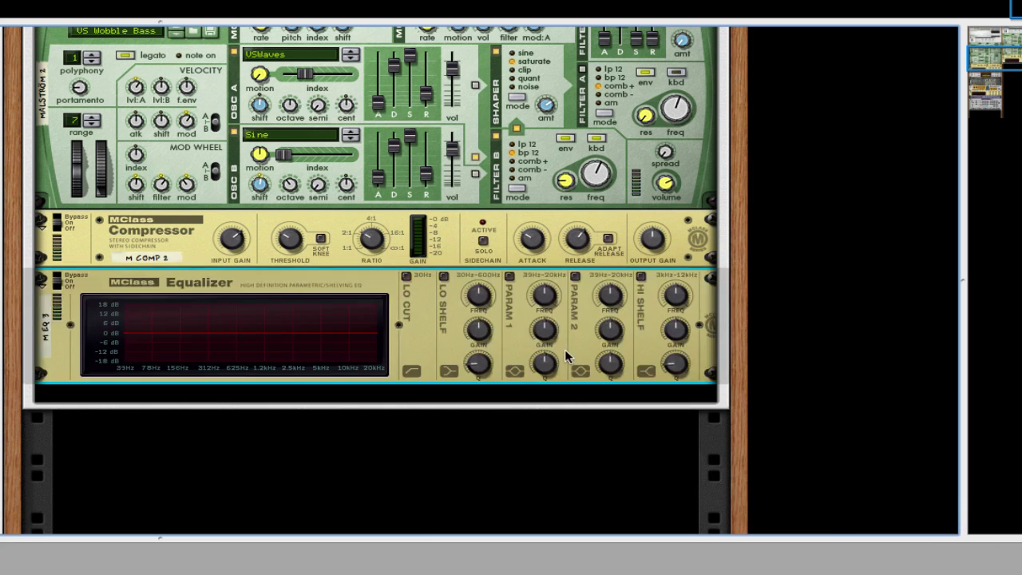
# Enable the EQ's low cut and a first parametric band at about 275 Hz
pyautogui.click(406, 276)
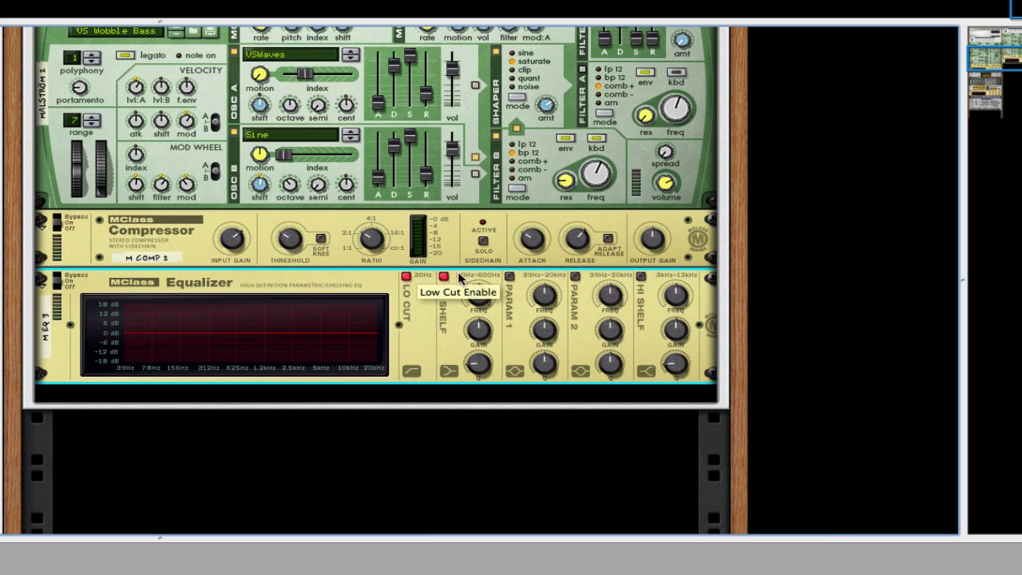
pyautogui.click(509, 276)
pyautogui.moveTo(550, 302); pyautogui.dragTo(543, 339)
# Cut the second band near 2.5 kHz and enable a high shelf at about -2.3 dB
pyautogui.click(575, 276)
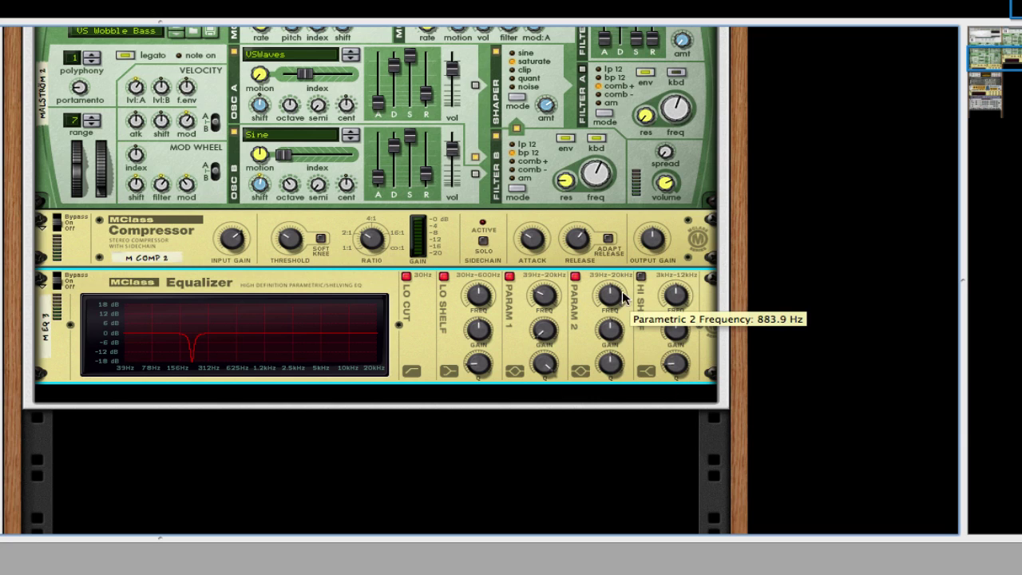
pyautogui.moveTo(615, 299); pyautogui.dragTo(612, 289)
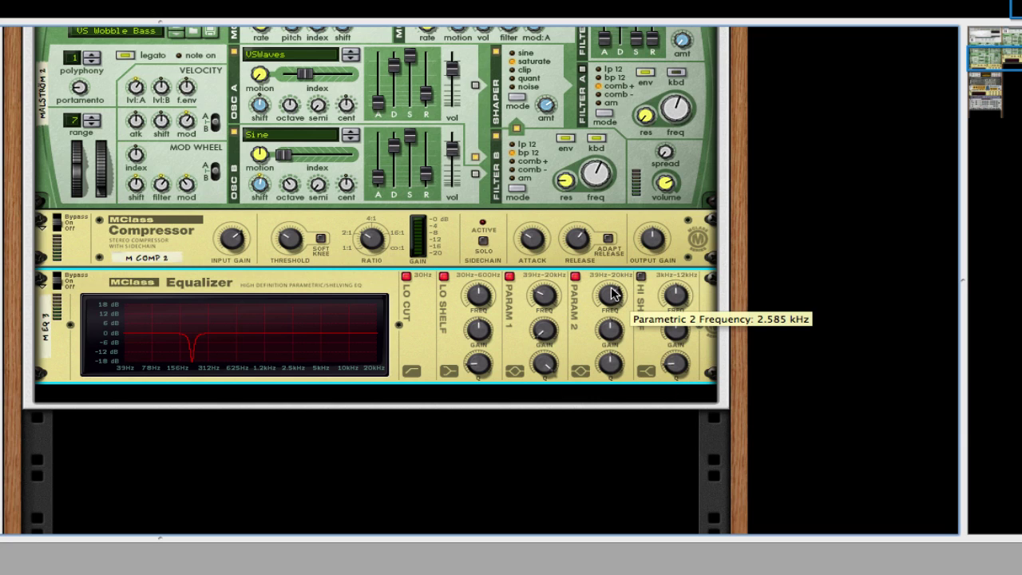
pyautogui.moveTo(610, 330)
pyautogui.mouseDown()
pyautogui.moveTo(612, 391)
pyautogui.moveTo(613, 347)
pyautogui.mouseUp()
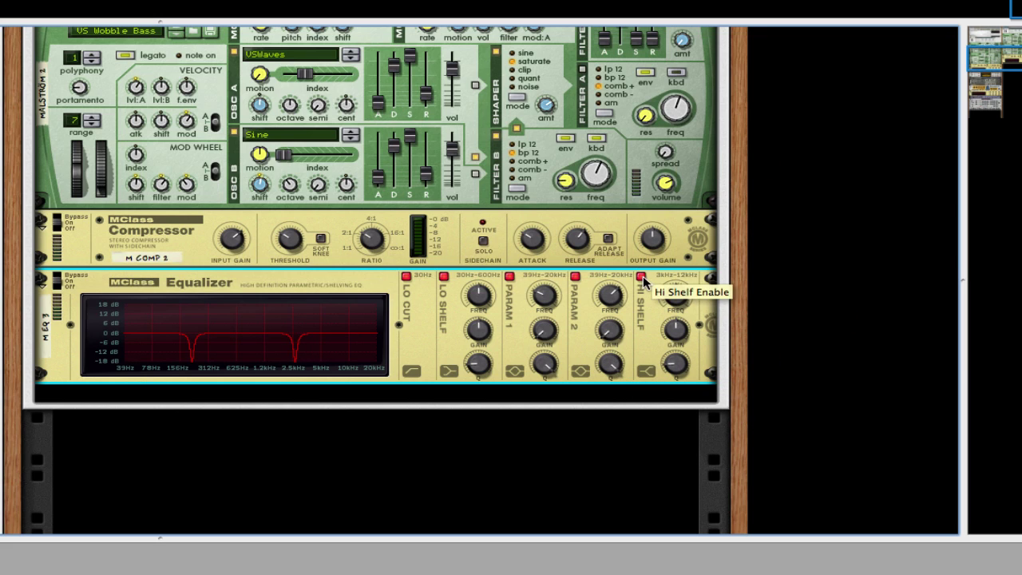
pyautogui.click(645, 280)
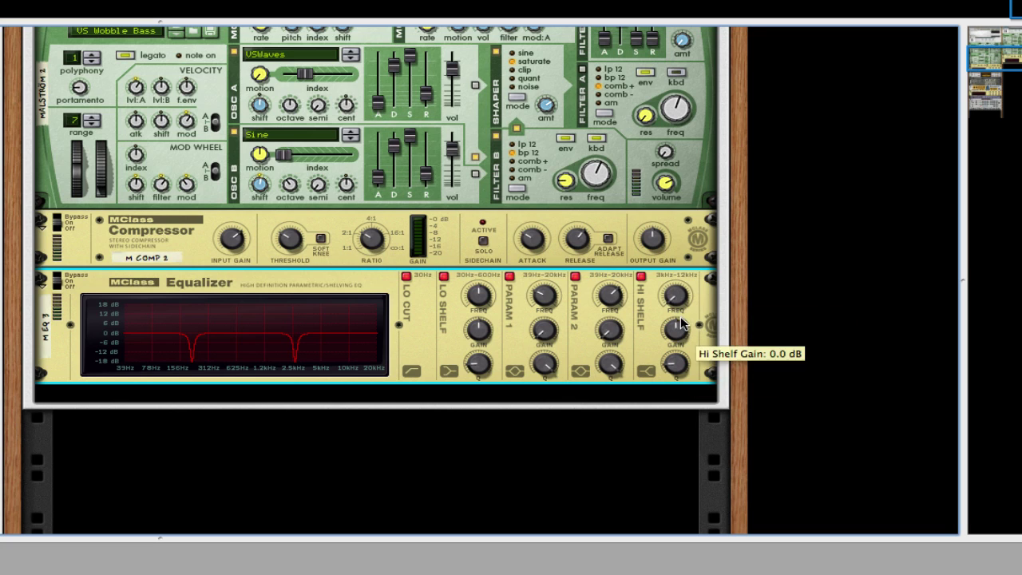
pyautogui.moveTo(676, 329); pyautogui.dragTo(685, 341)
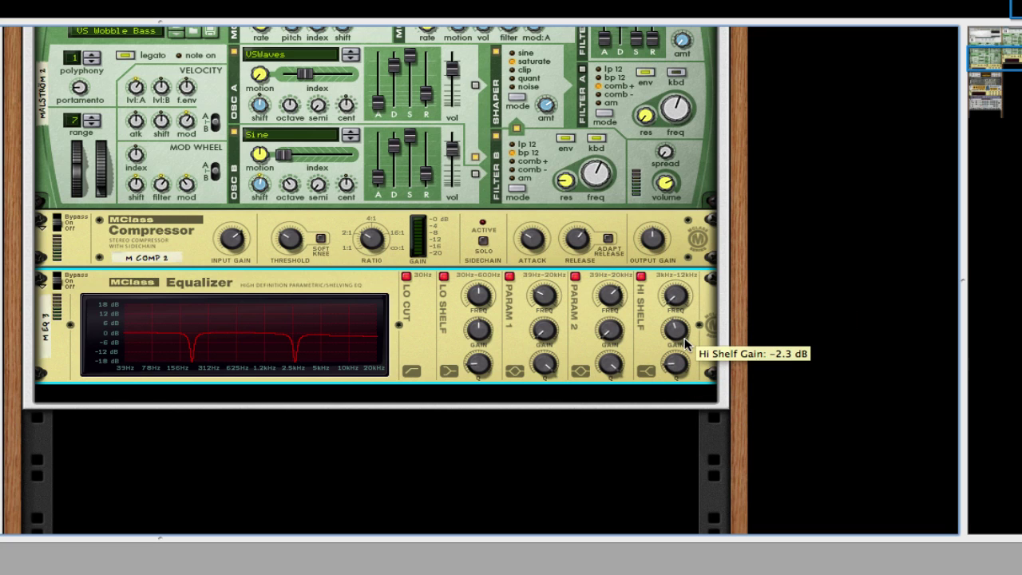
pyautogui.scroll(-2, 571, 226)
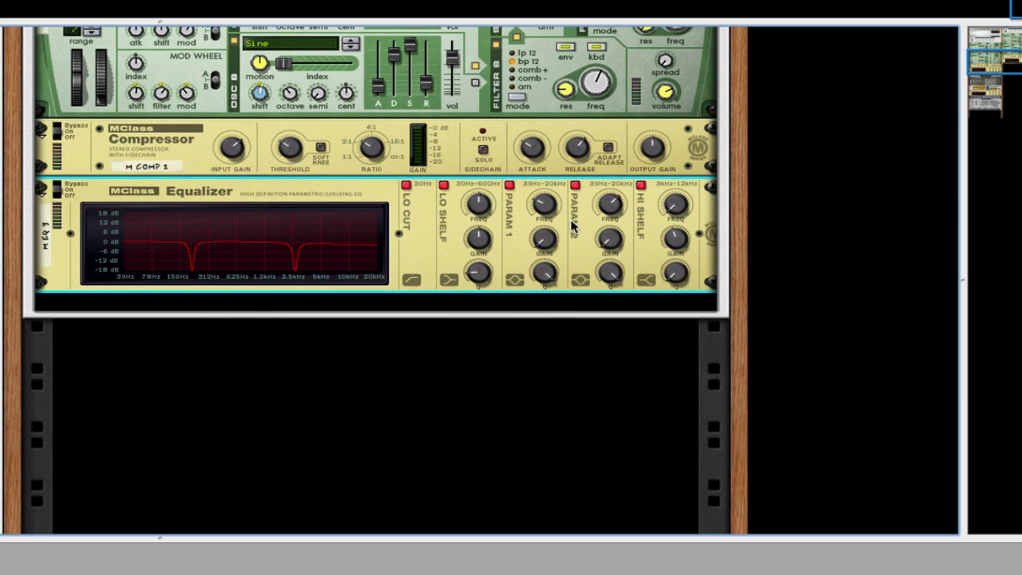
# Add a BV512 Digital Vocoder after the equalizer, set to 4 bands with shift at 12
pyautogui.rightClick(578, 227)
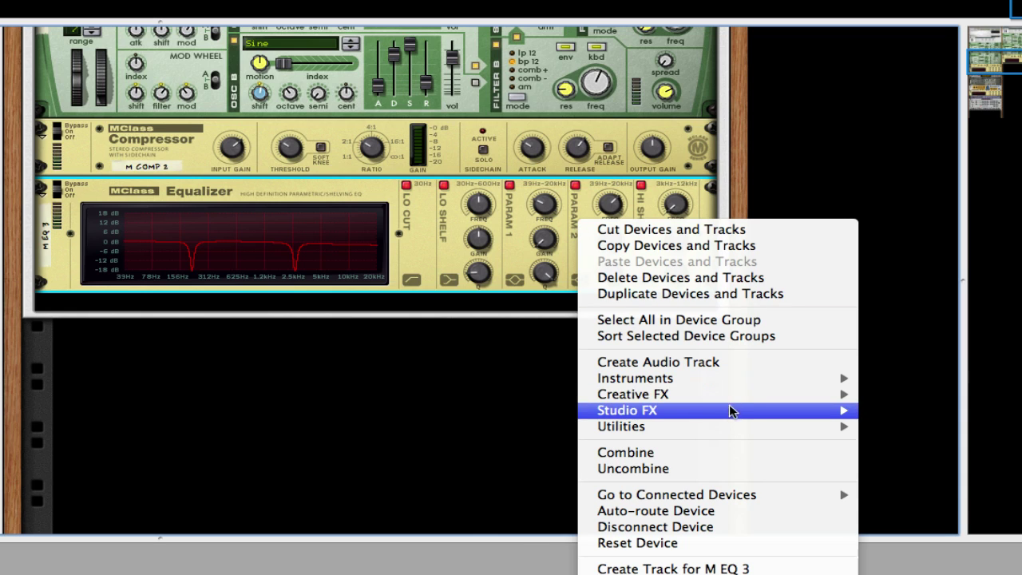
pyautogui.moveTo(738, 394)
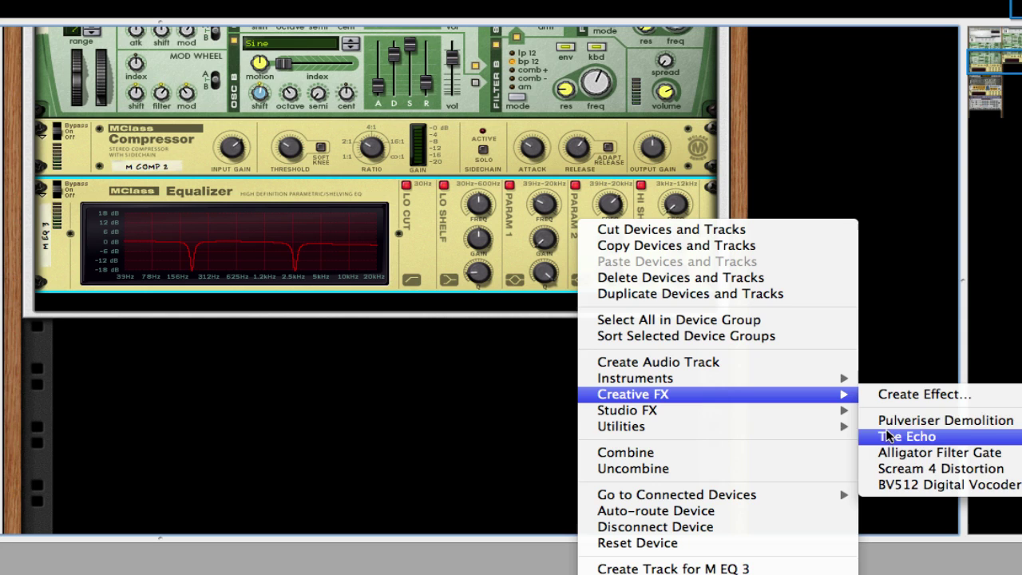
pyautogui.click(906, 484)
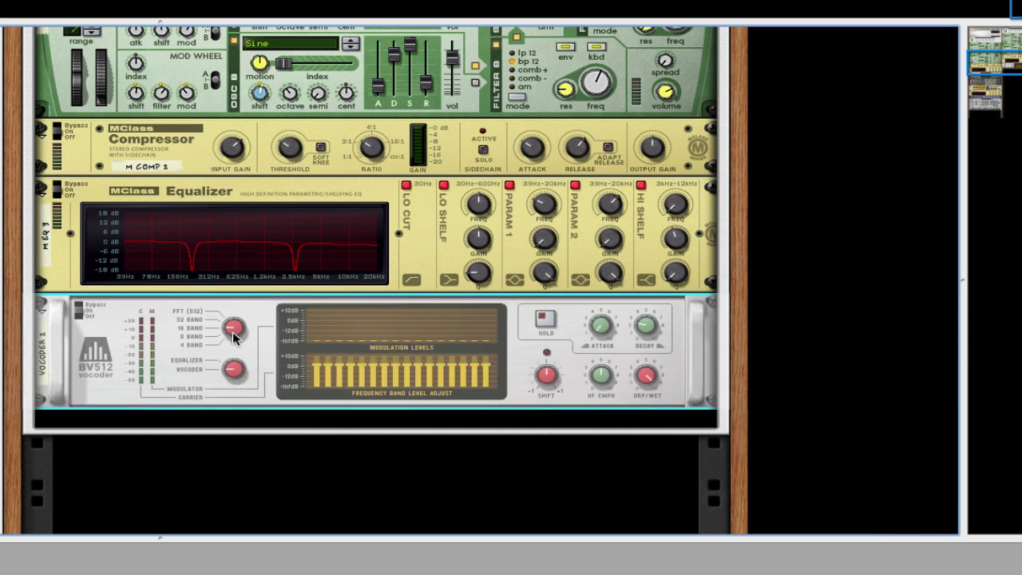
pyautogui.moveTo(232, 331); pyautogui.dragTo(232, 351)
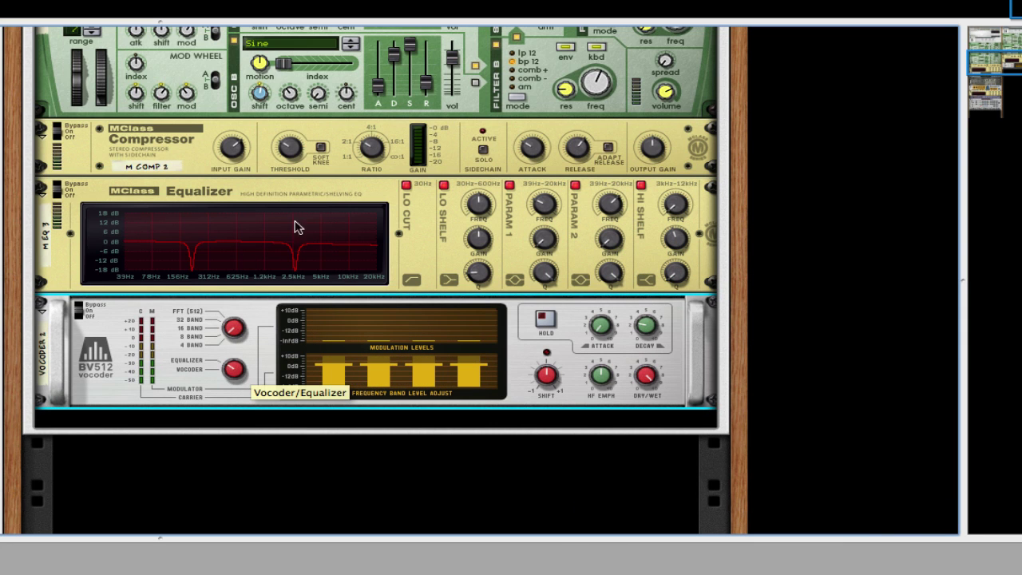
pyautogui.moveTo(546, 372); pyautogui.dragTo(545, 374)
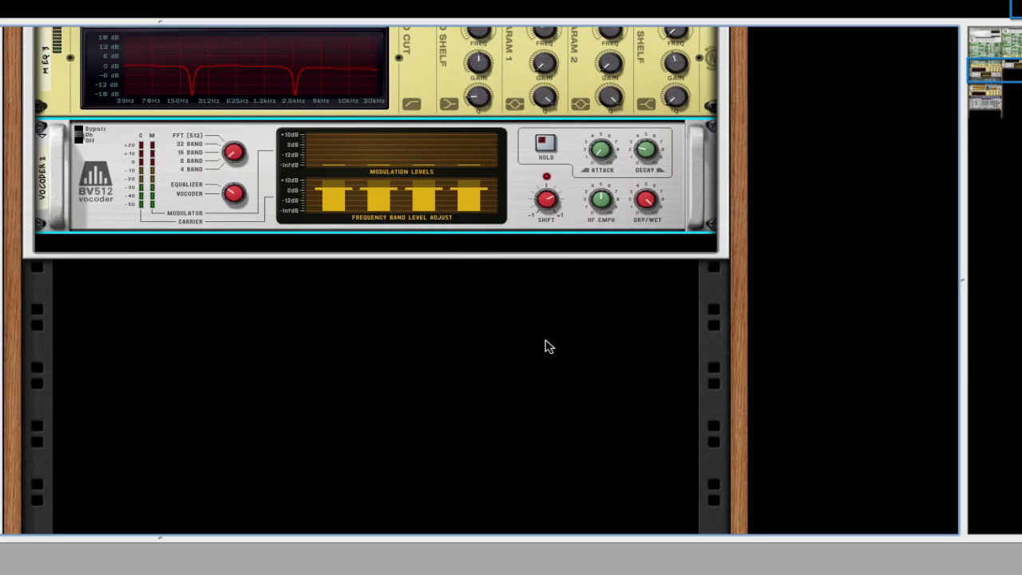
pyautogui.scroll(-3, 548, 346)
pyautogui.scroll(5, 548, 345)
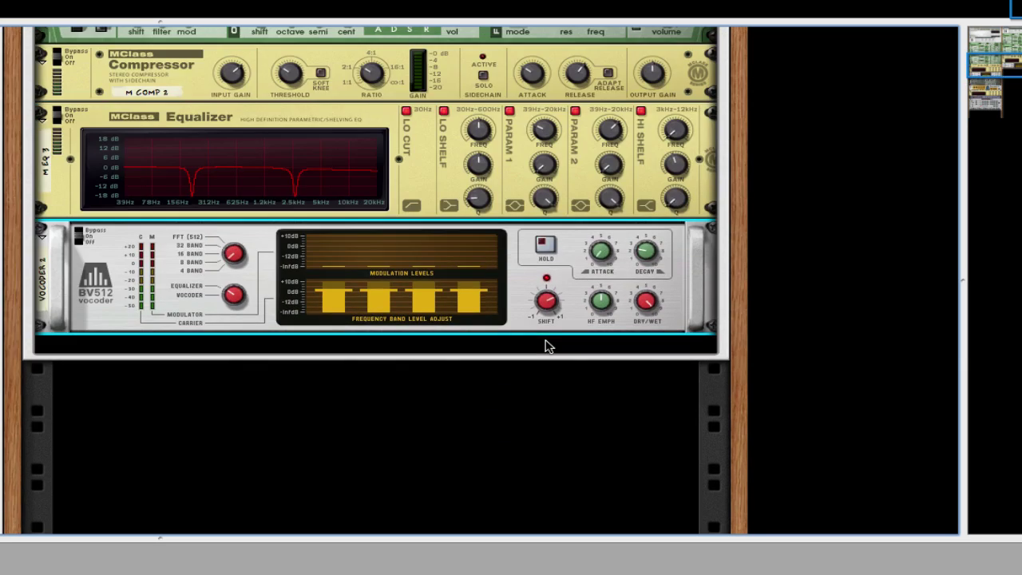
# Add a Pulveriser Demolition below the vocoder with dirt raised to about 24%
pyautogui.rightClick(525, 286)
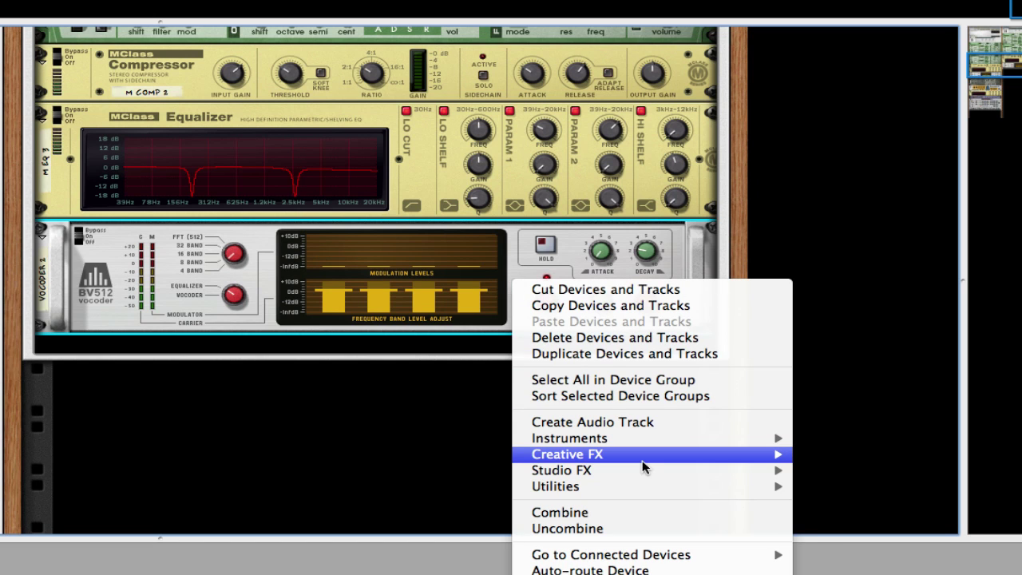
pyautogui.moveTo(776, 459)
pyautogui.click(837, 481)
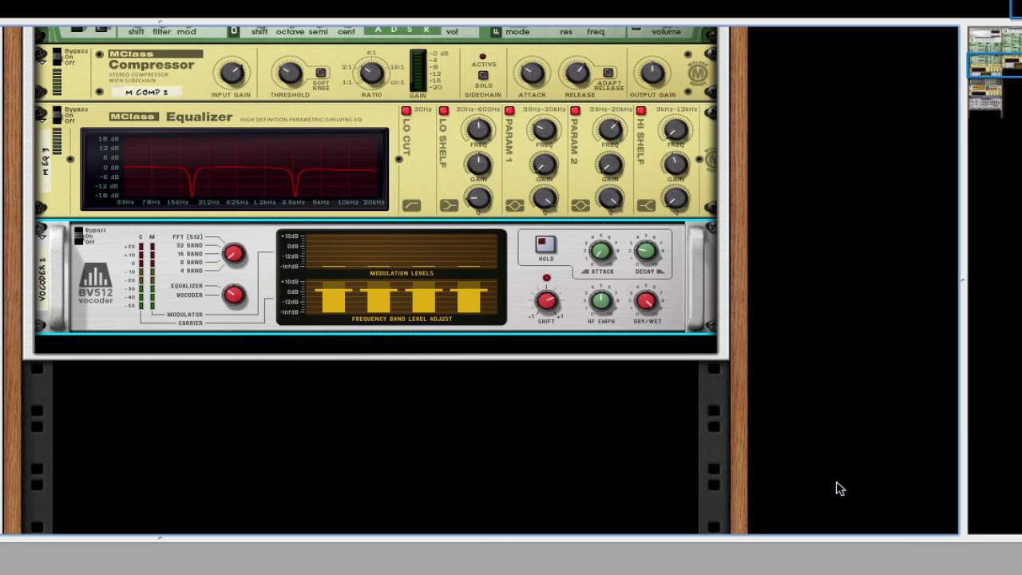
pyautogui.moveTo(167, 409); pyautogui.dragTo(110, 383)
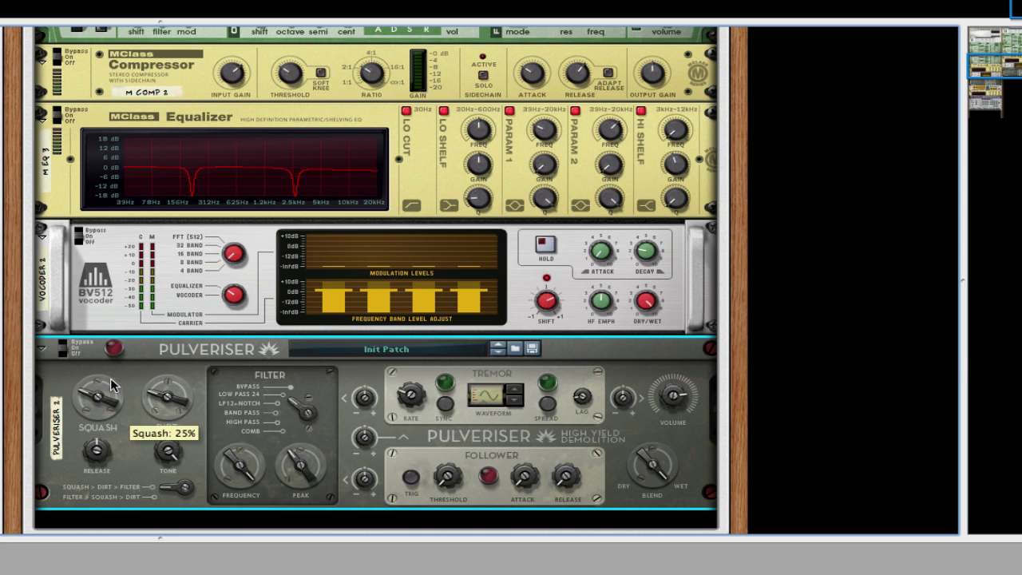
# Sync the Pulveriser's tremor to the tempo with its rate set to 1/8
pyautogui.scroll(-4, 369, 403)
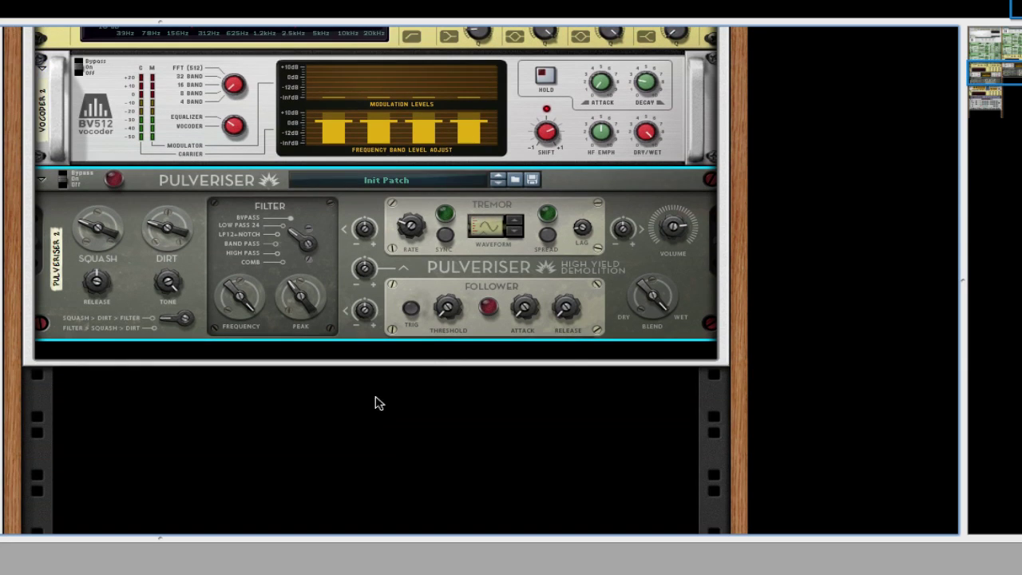
pyautogui.moveTo(414, 257); pyautogui.dragTo(405, 231)
pyautogui.click(444, 265)
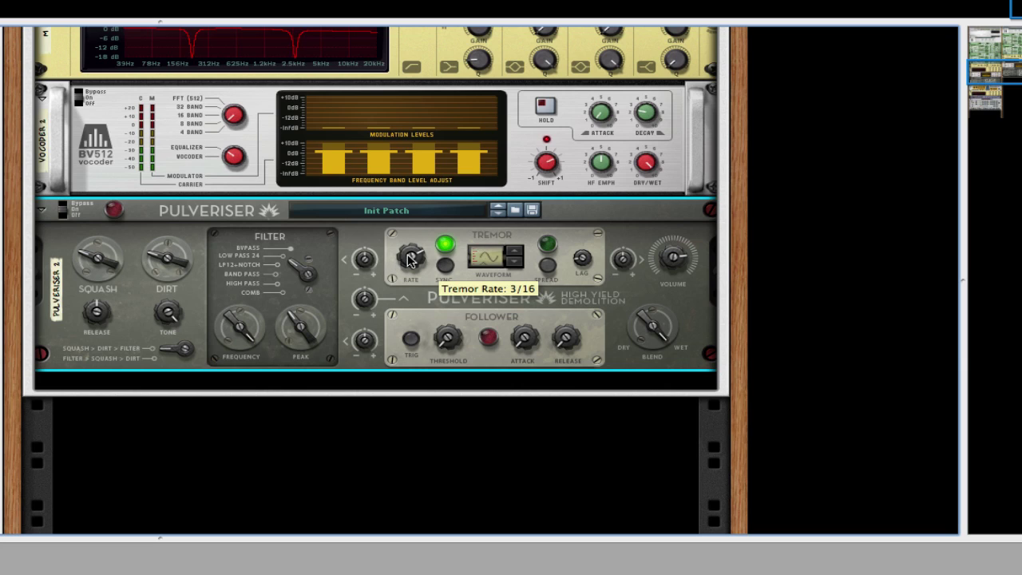
pyautogui.moveTo(409, 259); pyautogui.dragTo(410, 253)
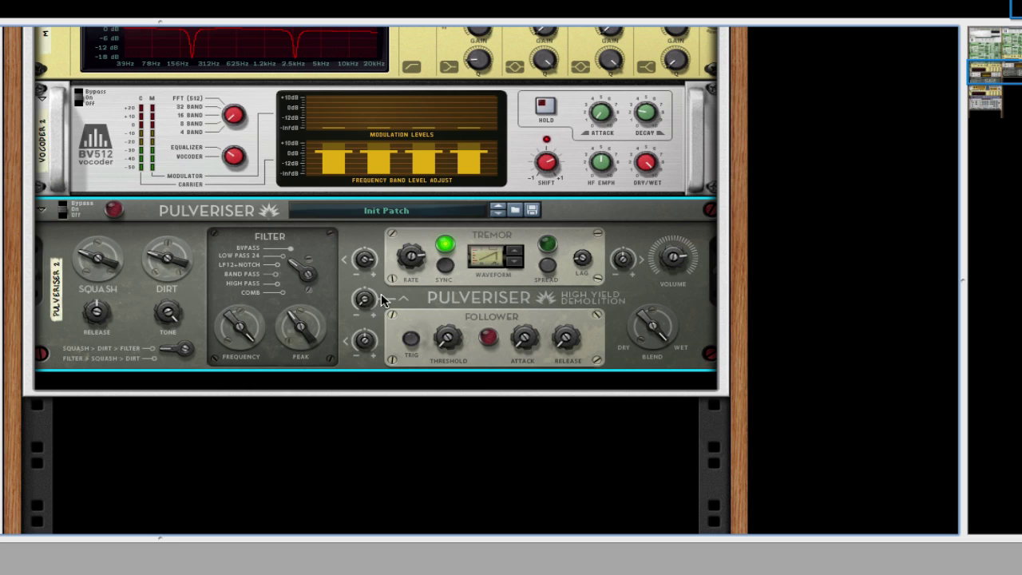
# Raise the follower threshold to 24% and the squash release to about 81%
pyautogui.scroll(-1, 391, 299)
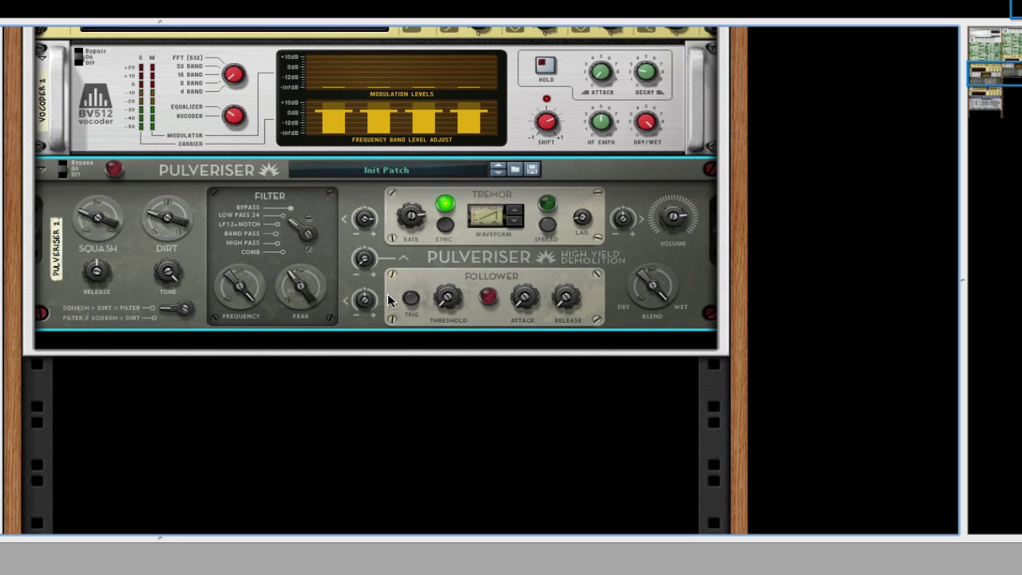
pyautogui.moveTo(363, 297)
pyautogui.moveTo(447, 296); pyautogui.dragTo(449, 291)
pyautogui.moveTo(106, 281); pyautogui.dragTo(110, 266)
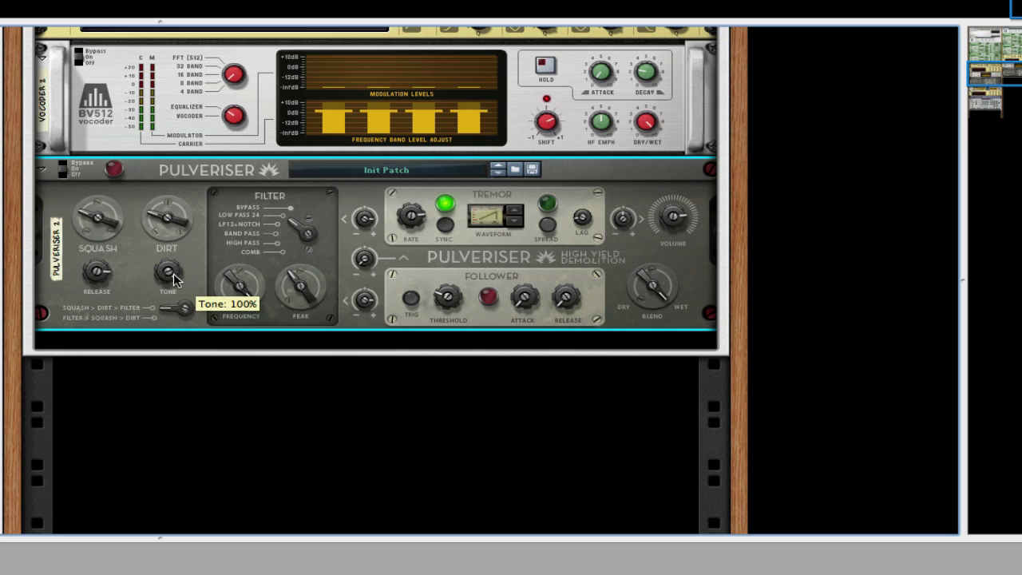
# Bring up the rack's device menu again to add another effect
pyautogui.rightClick(349, 270)
pyautogui.press('Escape')
pyautogui.scroll(-3, 324, 283)
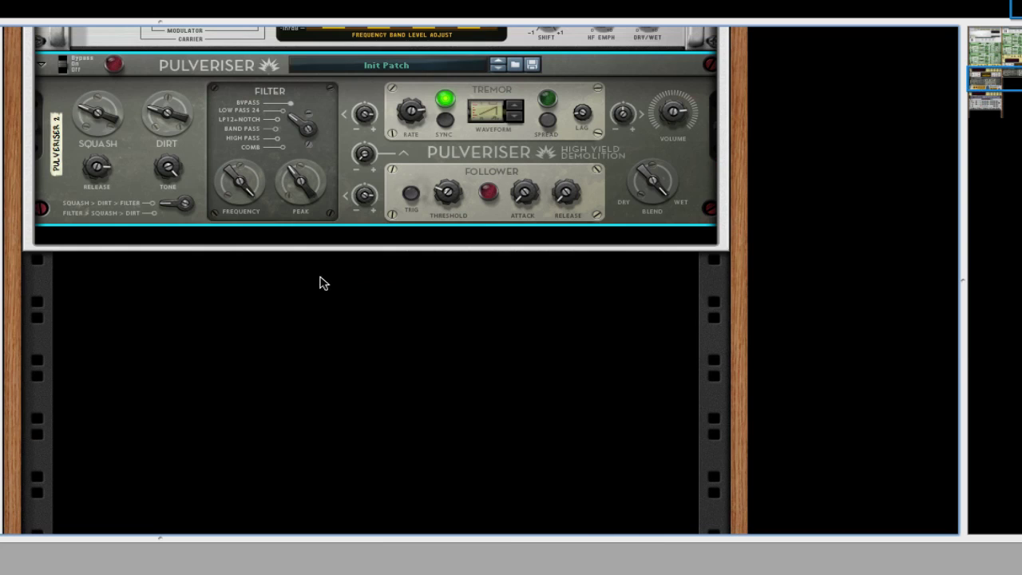
pyautogui.scroll(3, 324, 284)
pyautogui.rightClick(340, 271)
# Add a Scream 4 Distortion below the Pulveriser from the Creative FX menu
pyautogui.moveTo(519, 463)
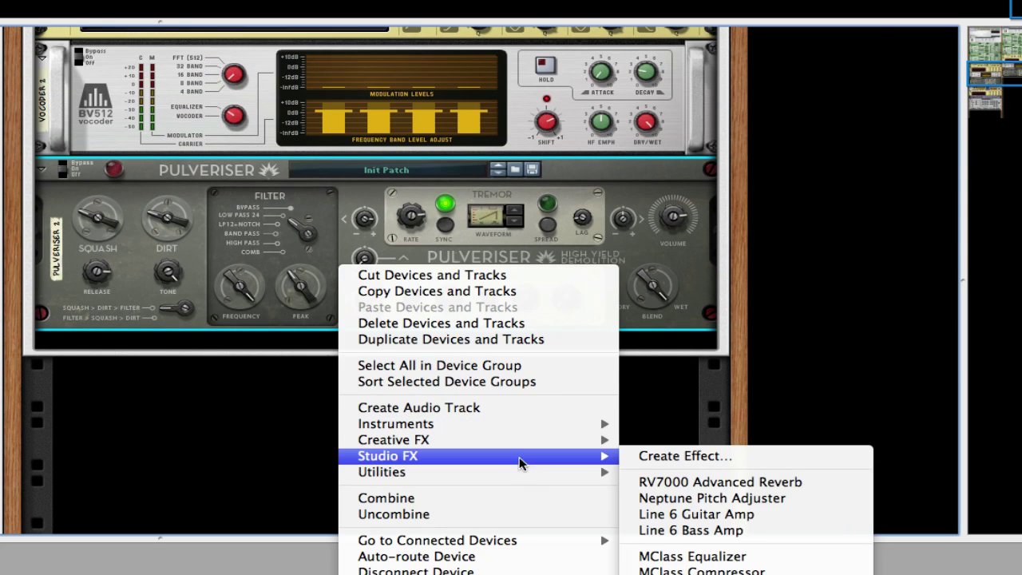
pyautogui.moveTo(540, 441)
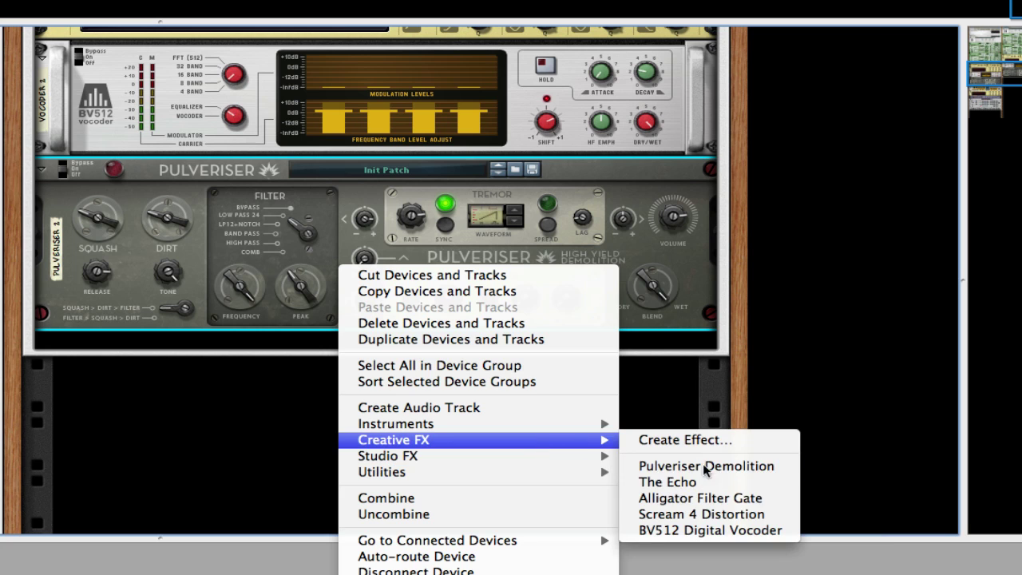
pyautogui.click(698, 513)
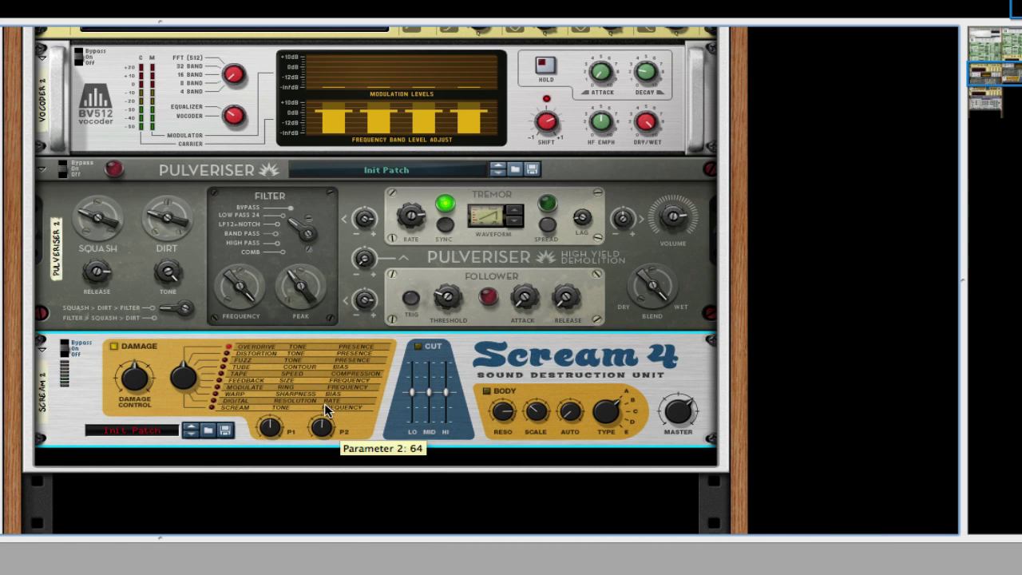
# Lower Scream 4's damage control and body resonance, and raise body auto to about 65
pyautogui.scroll(1, 186, 372)
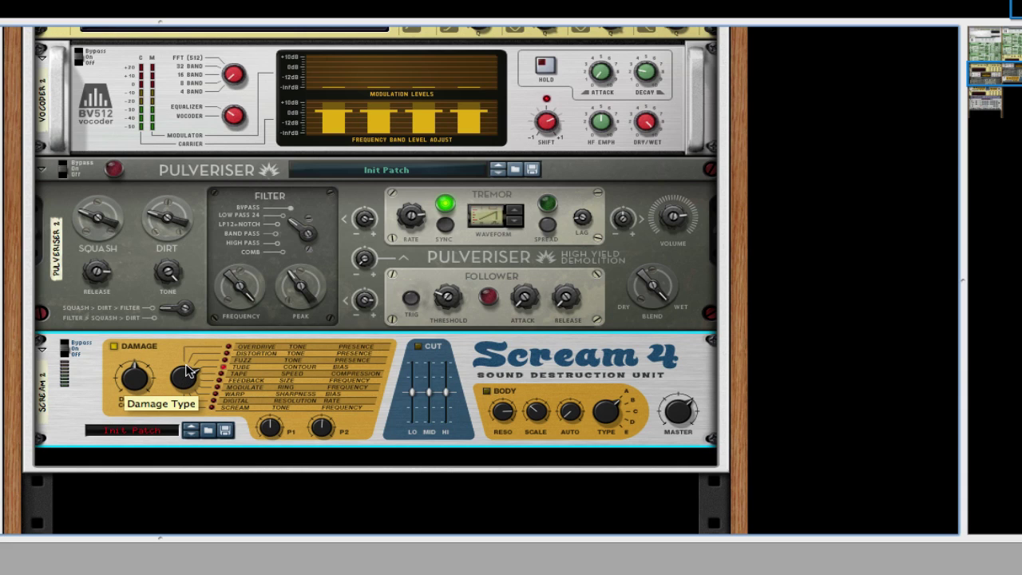
pyautogui.moveTo(131, 384); pyautogui.dragTo(128, 388)
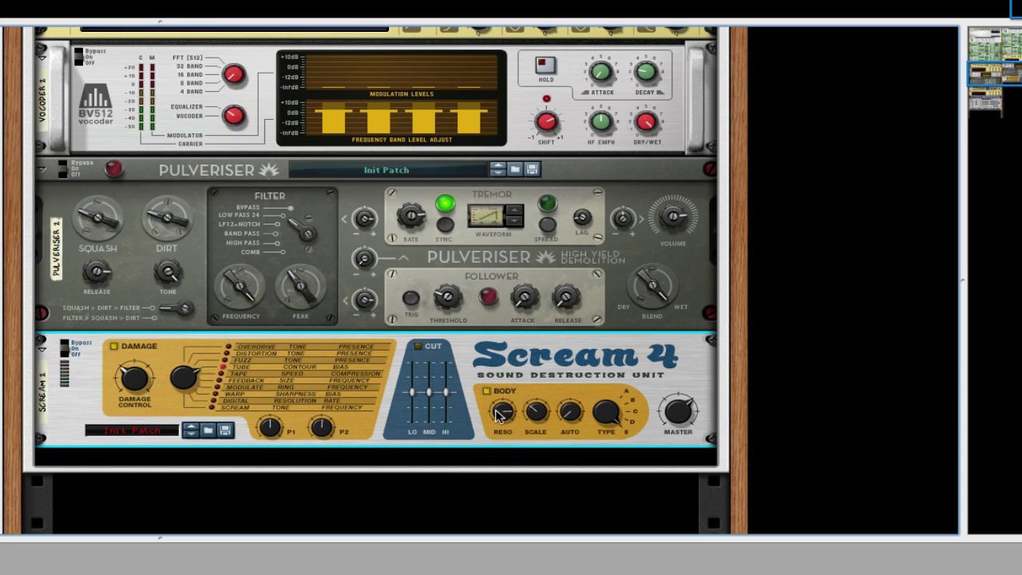
pyautogui.moveTo(505, 427); pyautogui.dragTo(504, 433)
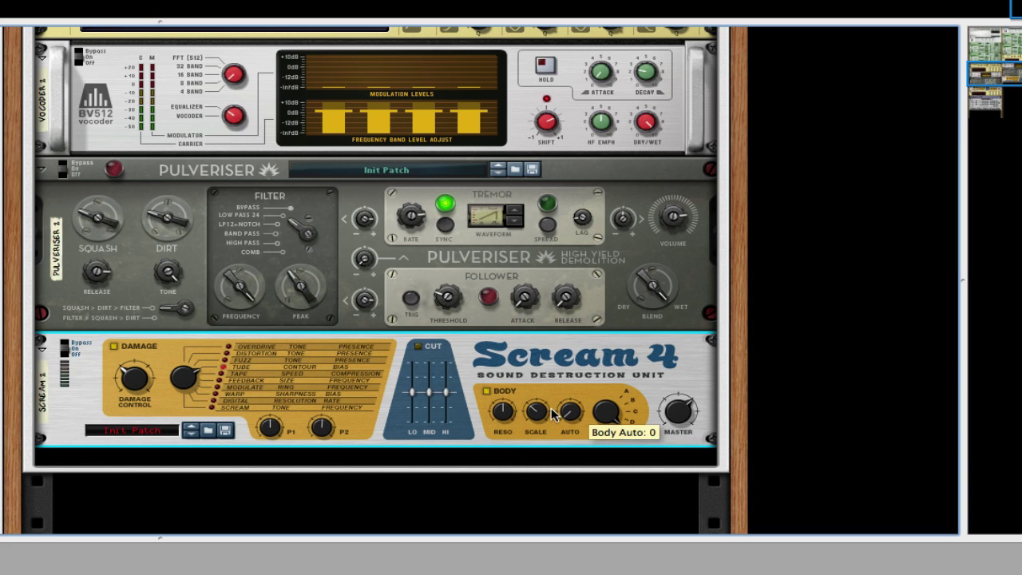
pyautogui.moveTo(569, 408); pyautogui.dragTo(569, 382)
pyautogui.scroll(-5, 556, 372)
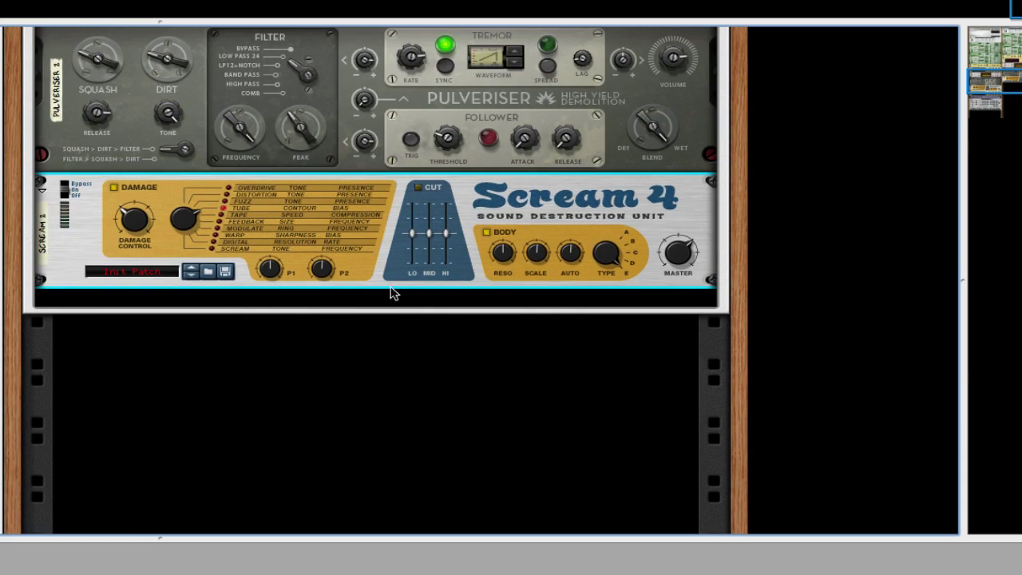
# Add an MClass Equalizer below Scream 4 with low cut, low shelf and parametric band 1 enabled
pyautogui.rightClick(391, 293)
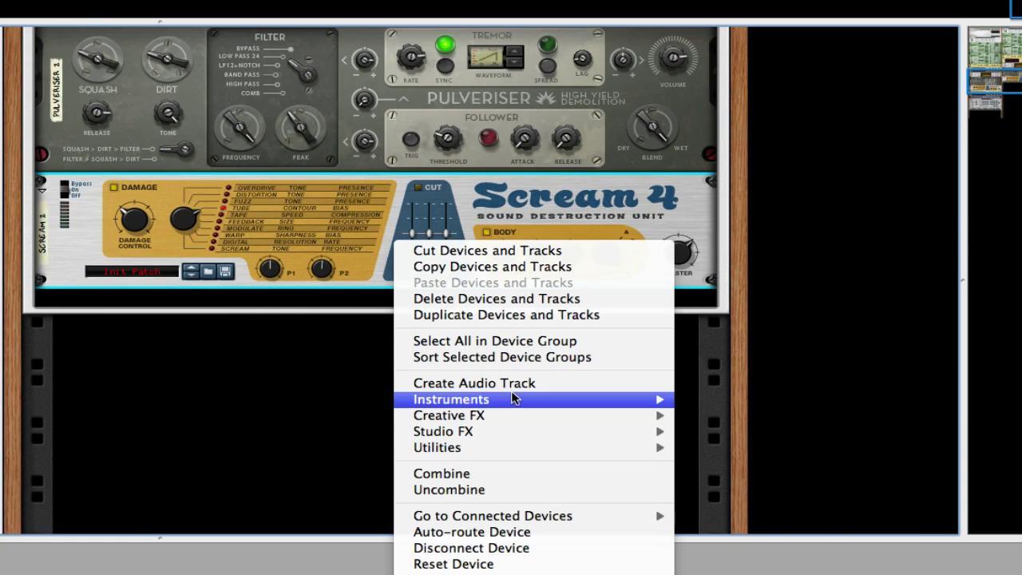
pyautogui.moveTo(525, 432)
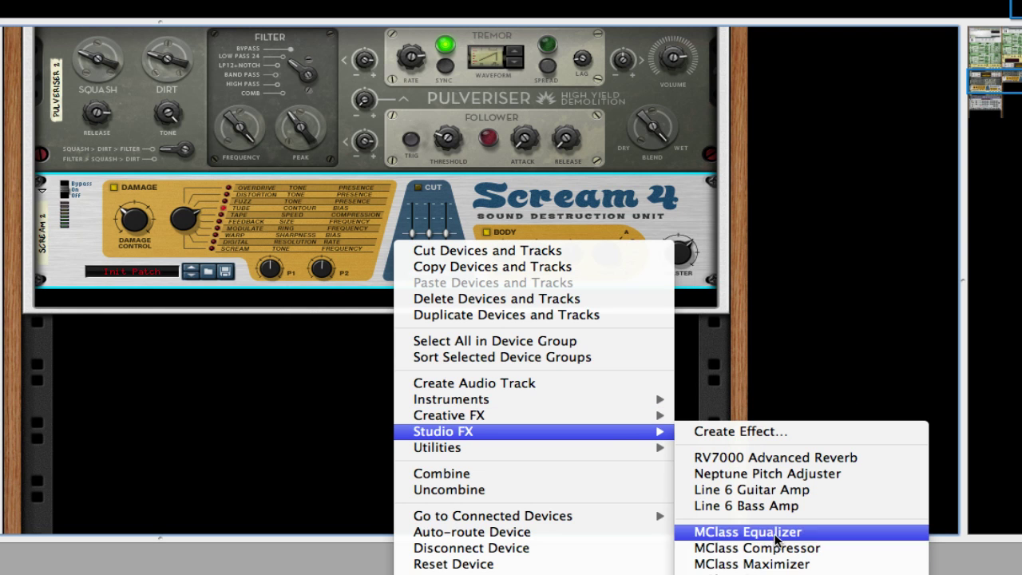
pyautogui.click(773, 533)
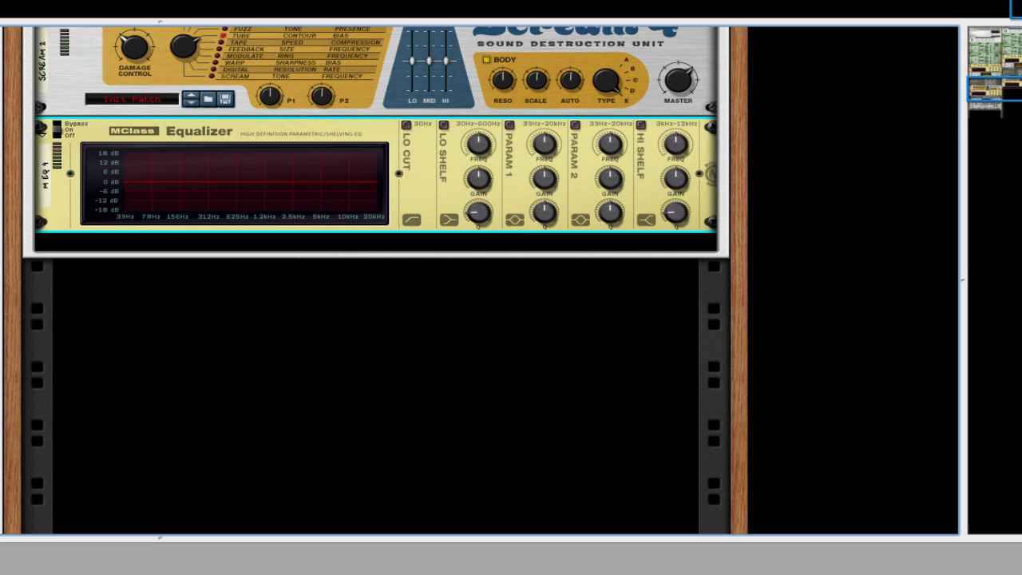
pyautogui.scroll(5, 253, 403)
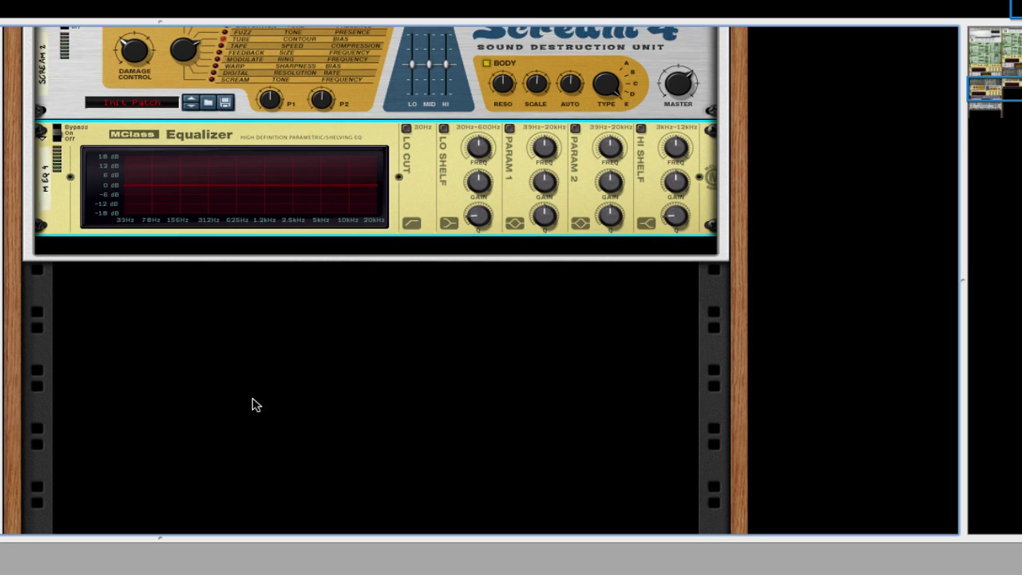
pyautogui.click(444, 345)
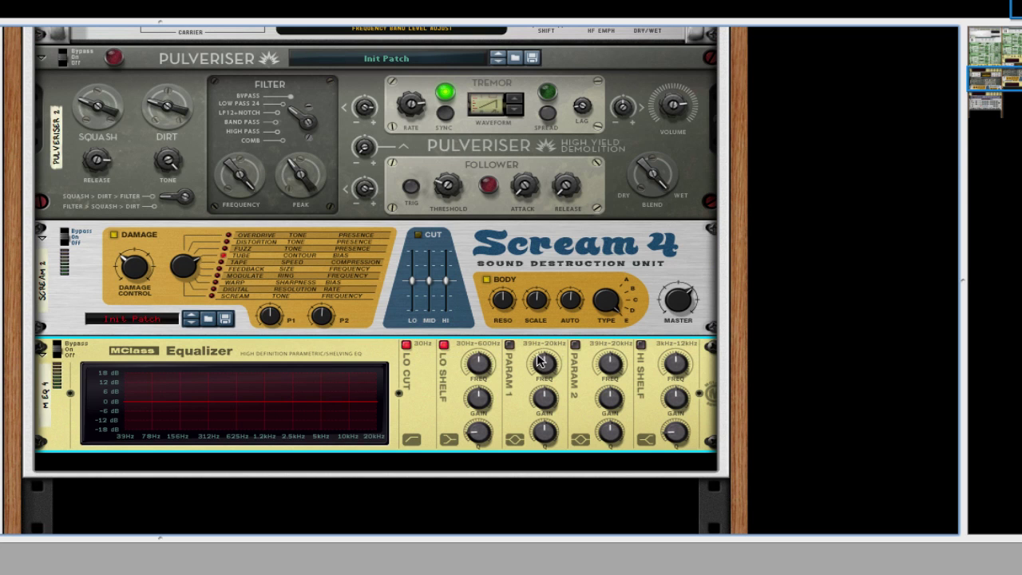
pyautogui.click(405, 345)
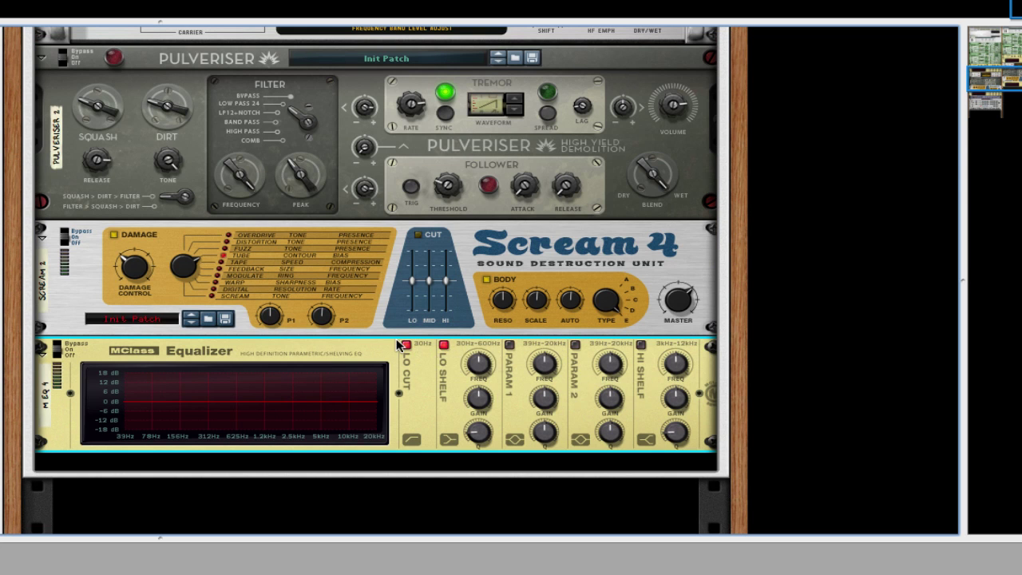
pyautogui.click(509, 344)
# Carve deep, narrow notches with the parametric bands, moving the second down to about 800 Hz
pyautogui.scroll(-2, 506, 361)
pyautogui.scroll(-1, 504, 362)
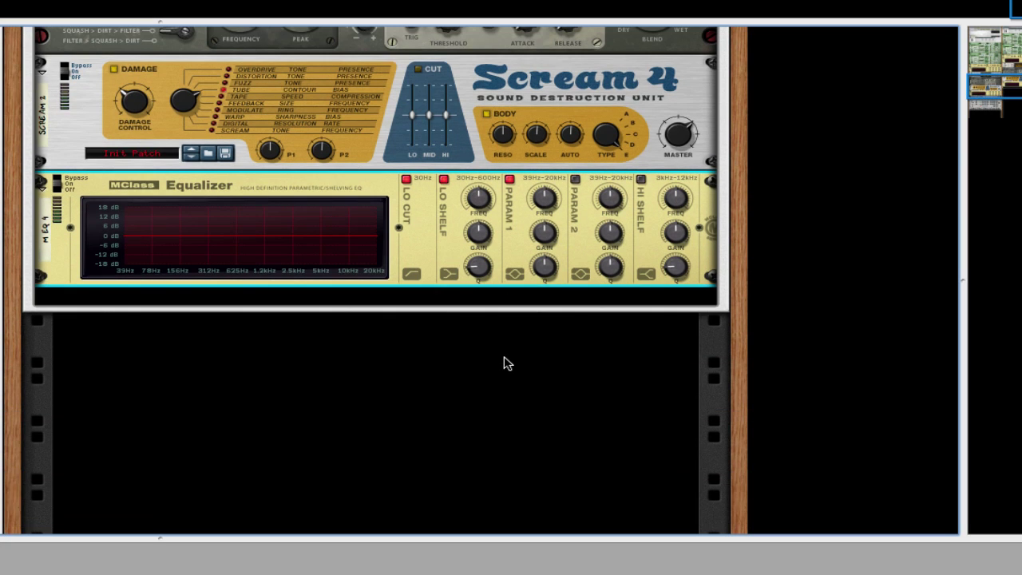
pyautogui.scroll(1, 506, 363)
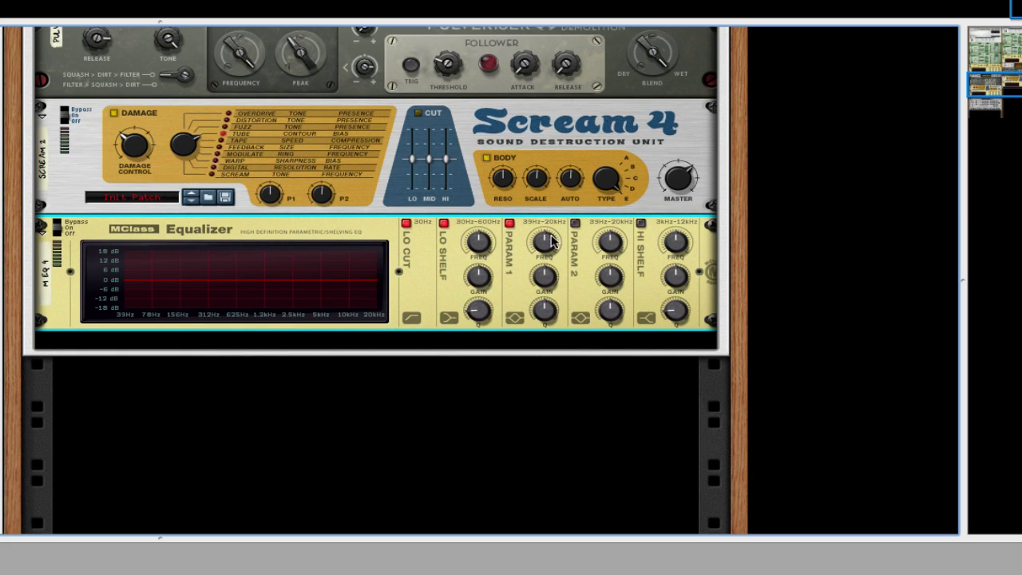
pyautogui.moveTo(550, 242); pyautogui.dragTo(547, 232)
pyautogui.scroll(-2, 547, 231)
pyautogui.moveTo(543, 277); pyautogui.dragTo(538, 349)
pyautogui.scroll(5, 544, 311)
pyautogui.scroll(1, 611, 243)
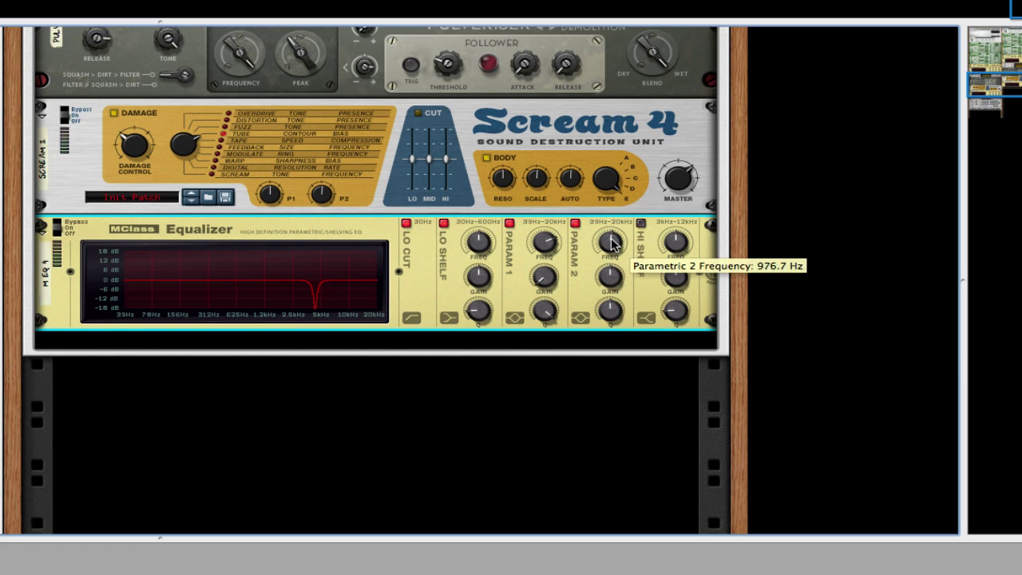
pyautogui.scroll(11, 612, 242)
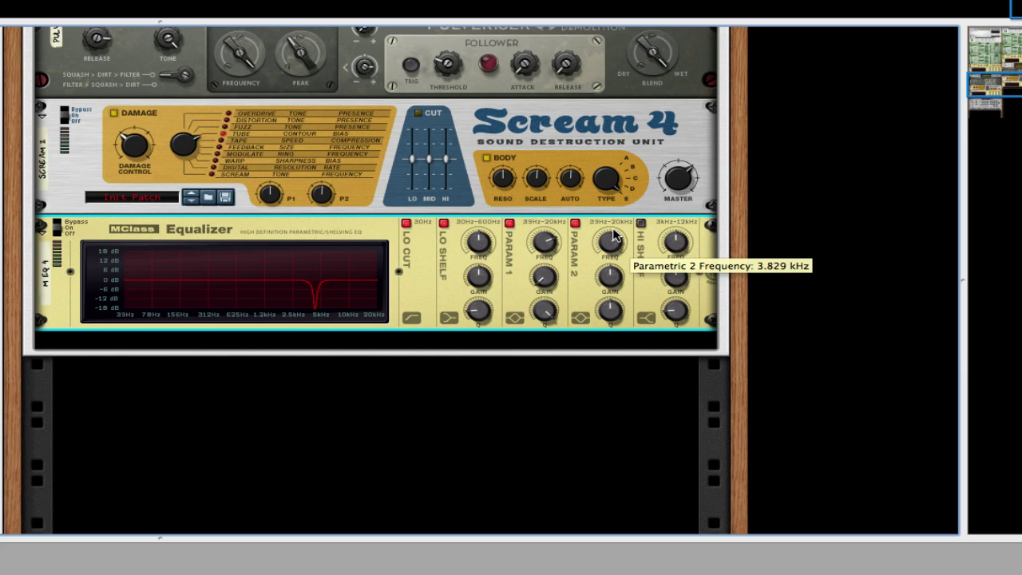
pyautogui.scroll(1, 611, 240)
pyautogui.scroll(-8, 610, 277)
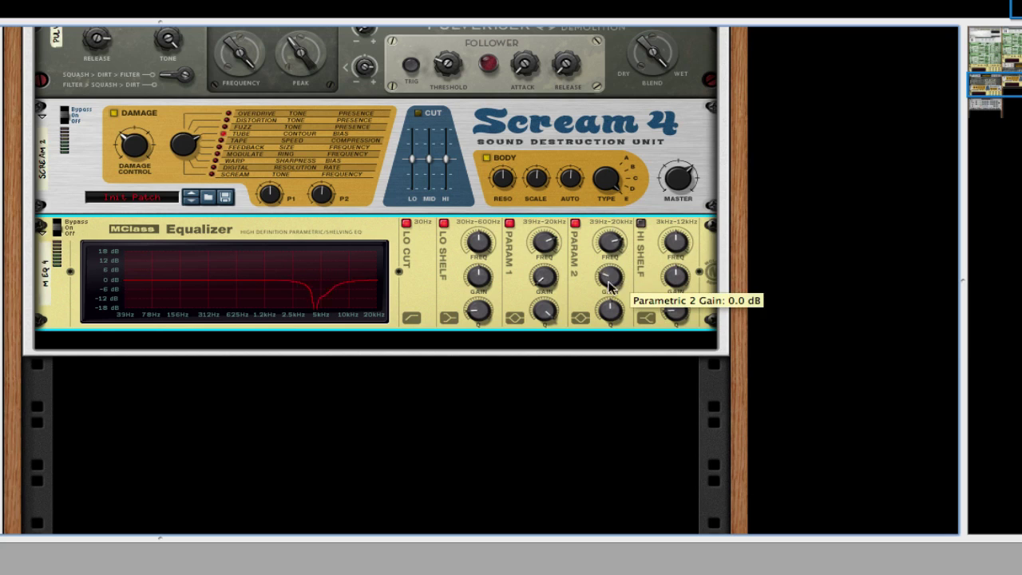
pyautogui.scroll(10, 611, 311)
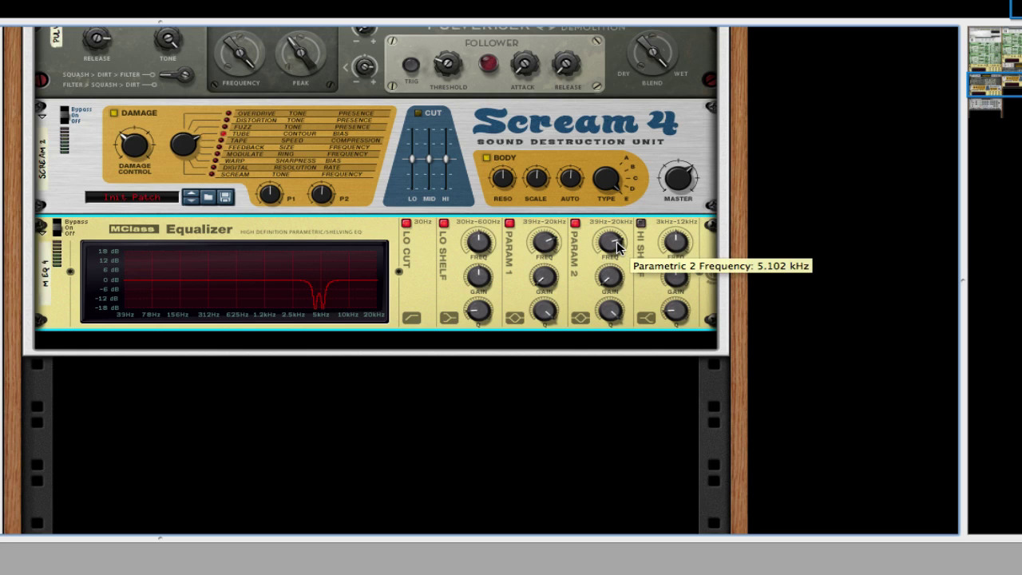
pyautogui.moveTo(616, 248); pyautogui.dragTo(588, 267)
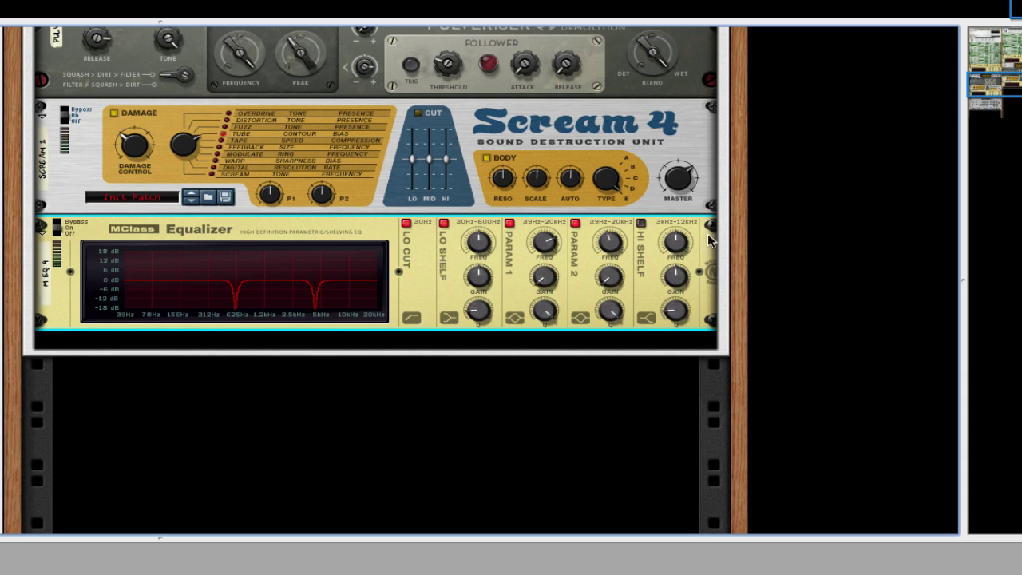
# Enable the equalizer's high shelf, lower its frequency to about 3 kHz and adjust its gain
pyautogui.click(641, 225)
pyautogui.moveTo(675, 243); pyautogui.dragTo(657, 322)
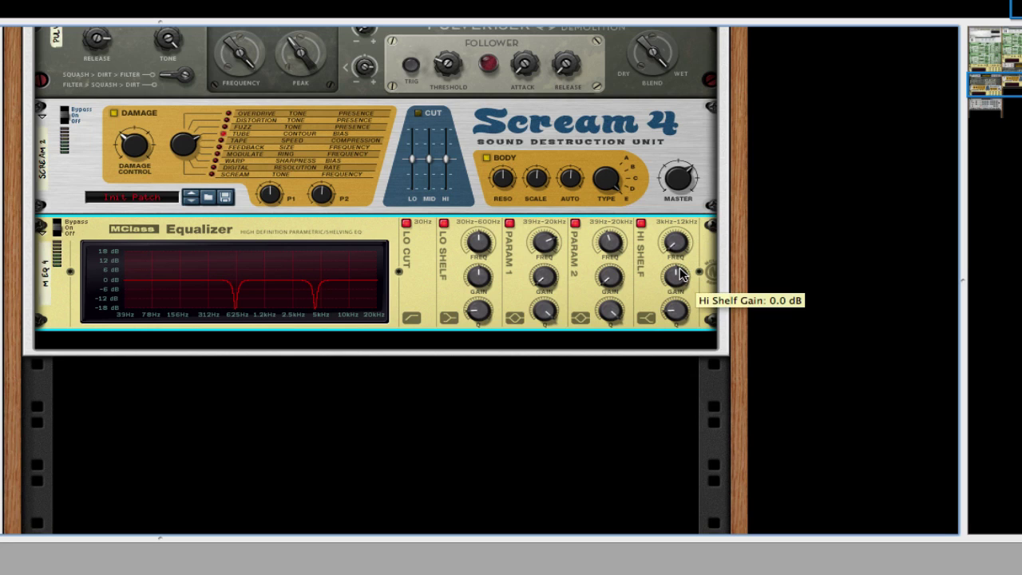
pyautogui.moveTo(675, 269); pyautogui.dragTo(679, 273)
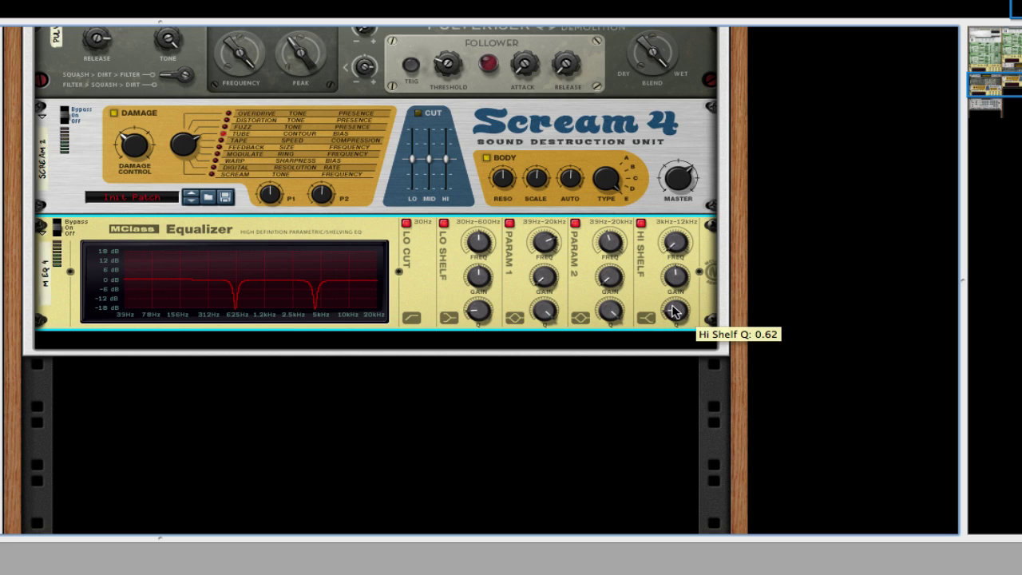
pyautogui.moveTo(673, 311); pyautogui.dragTo(674, 281)
pyautogui.scroll(-2, 607, 271)
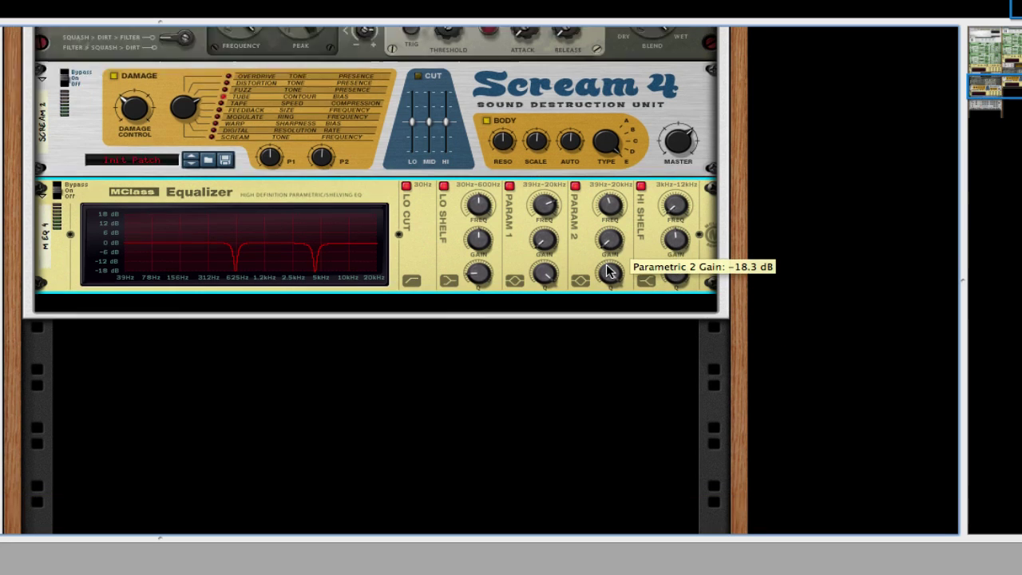
pyautogui.scroll(-6, 605, 270)
pyautogui.scroll(5, 604, 240)
# Add an RV7000 Advanced Reverb below the MClass Equalizer
pyautogui.rightClick(578, 230)
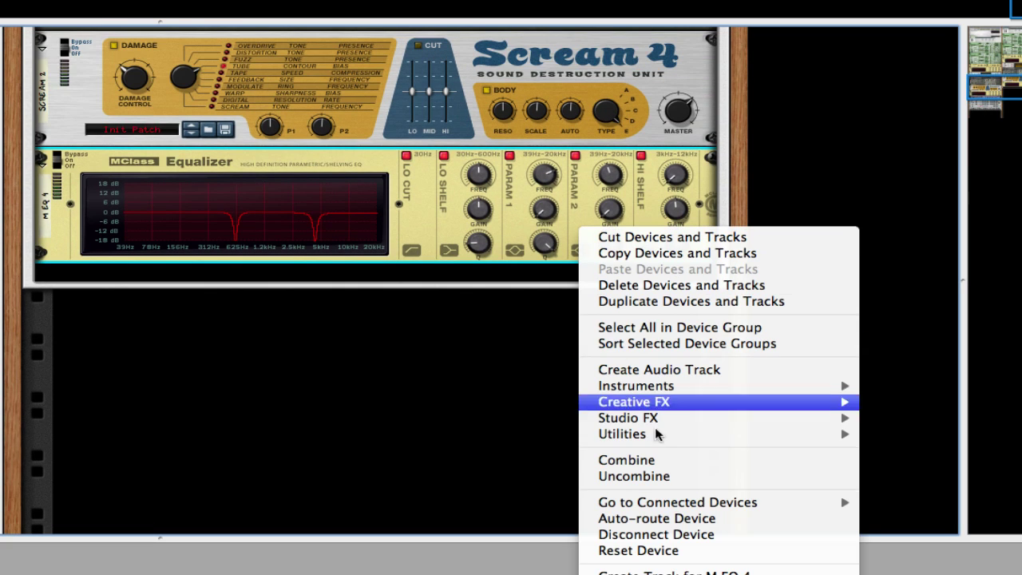
pyautogui.moveTo(666, 420)
pyautogui.click(515, 443)
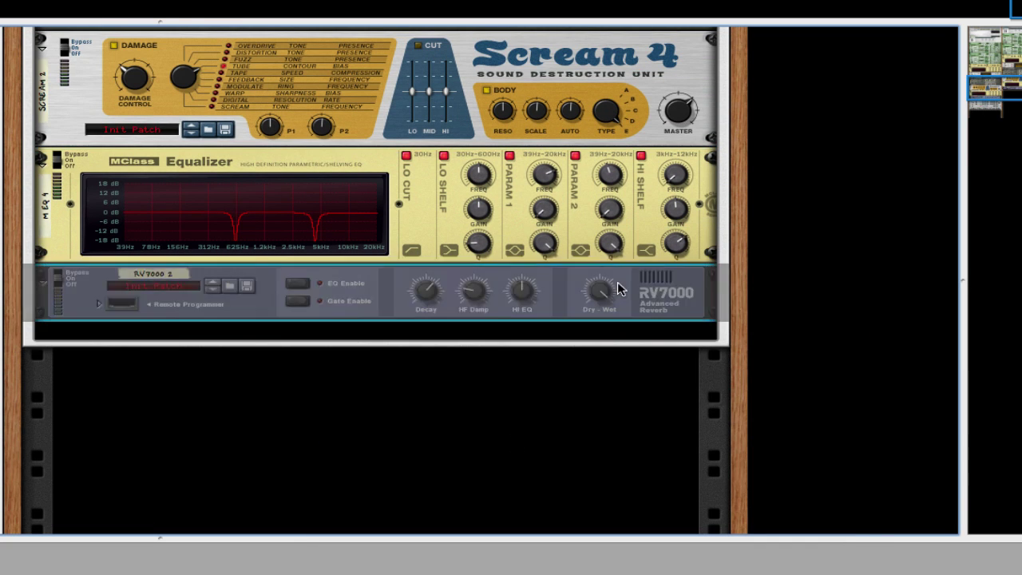
# Turn the reverb's dry/wet down to 16 and shorten its decay to 46
pyautogui.moveTo(599, 292); pyautogui.dragTo(599, 342)
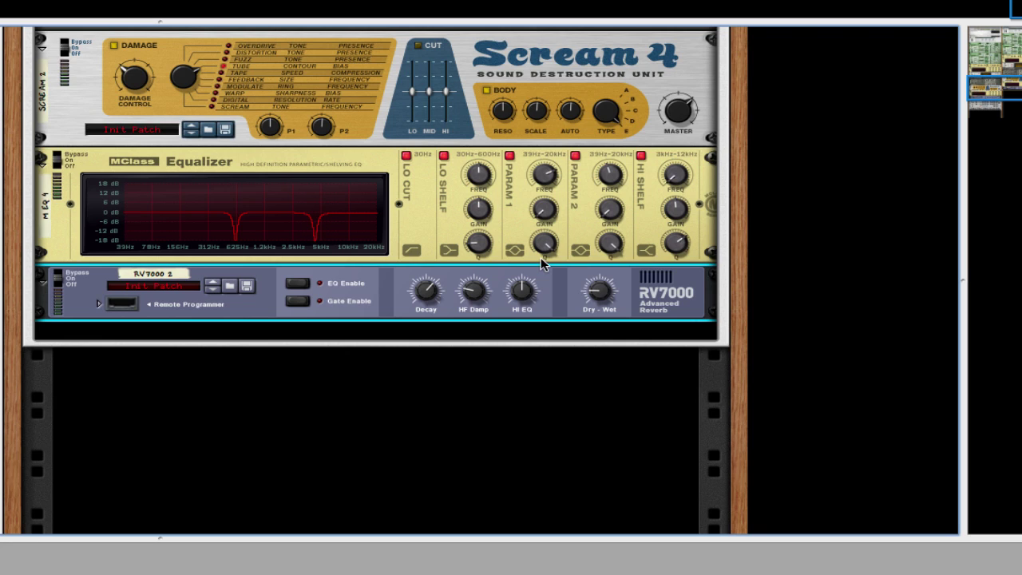
pyautogui.moveTo(599, 294)
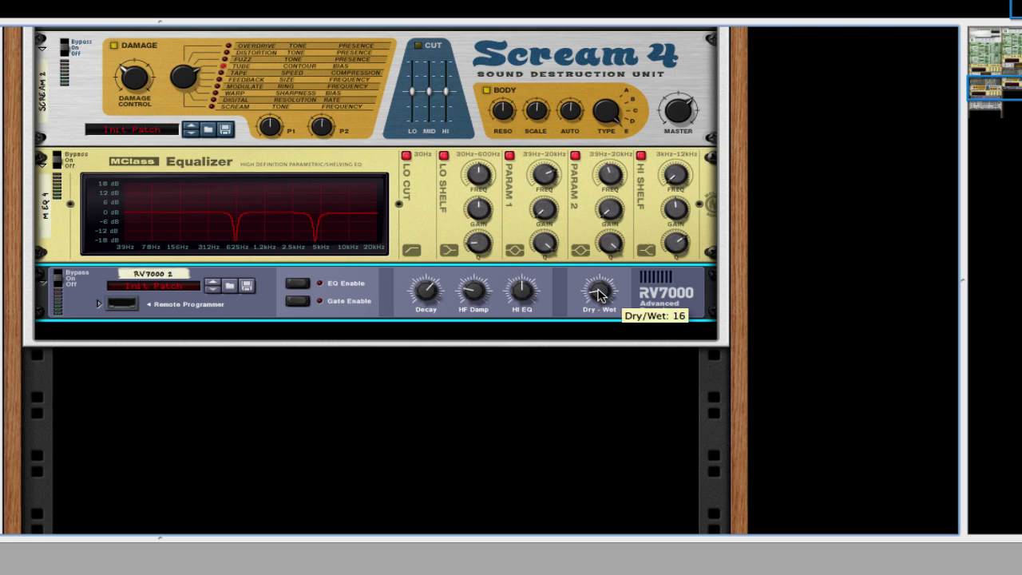
pyautogui.rightClick(553, 285)
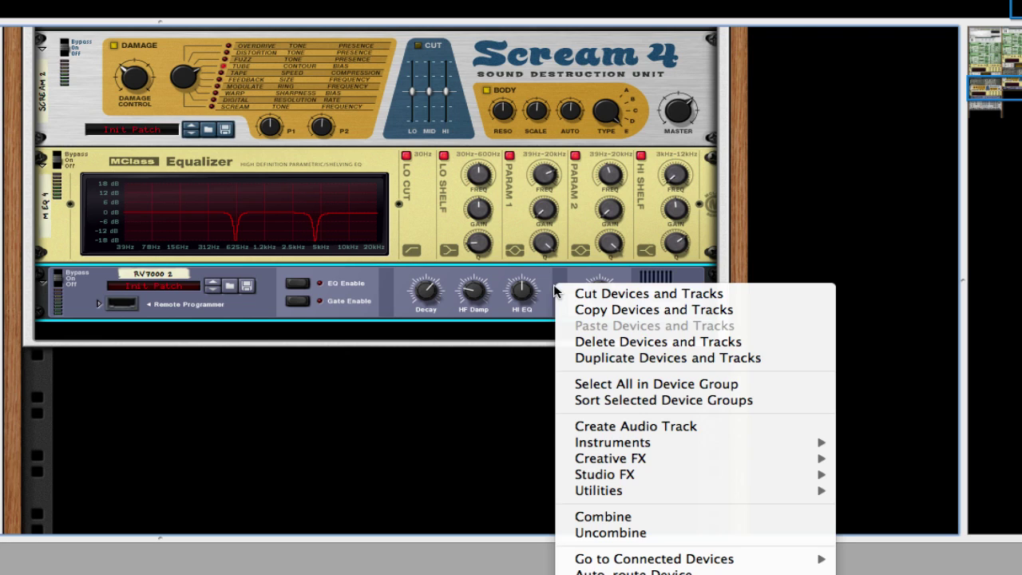
pyautogui.press('Escape')
pyautogui.moveTo(415, 299)
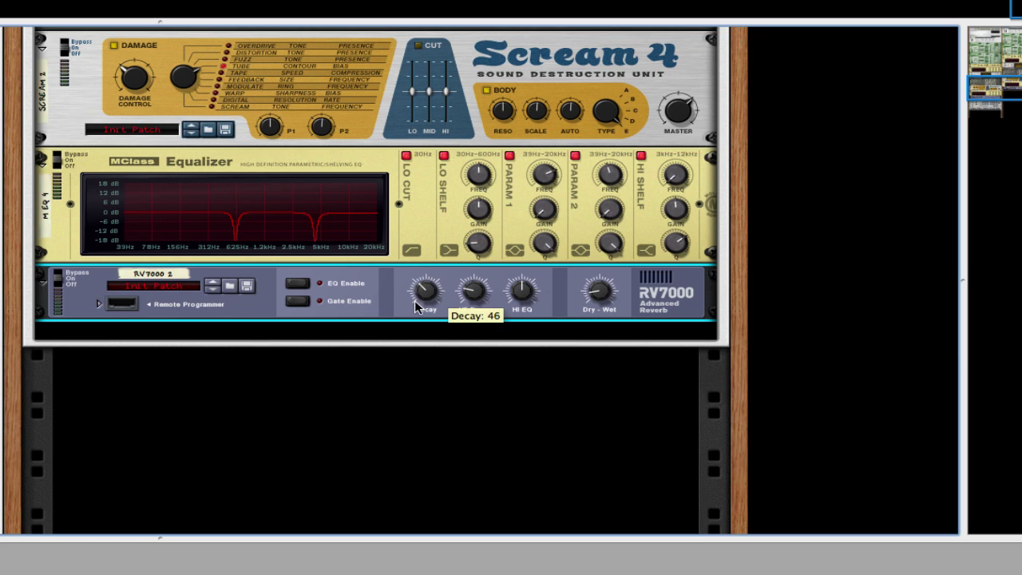
pyautogui.moveTo(414, 300); pyautogui.dragTo(414, 304)
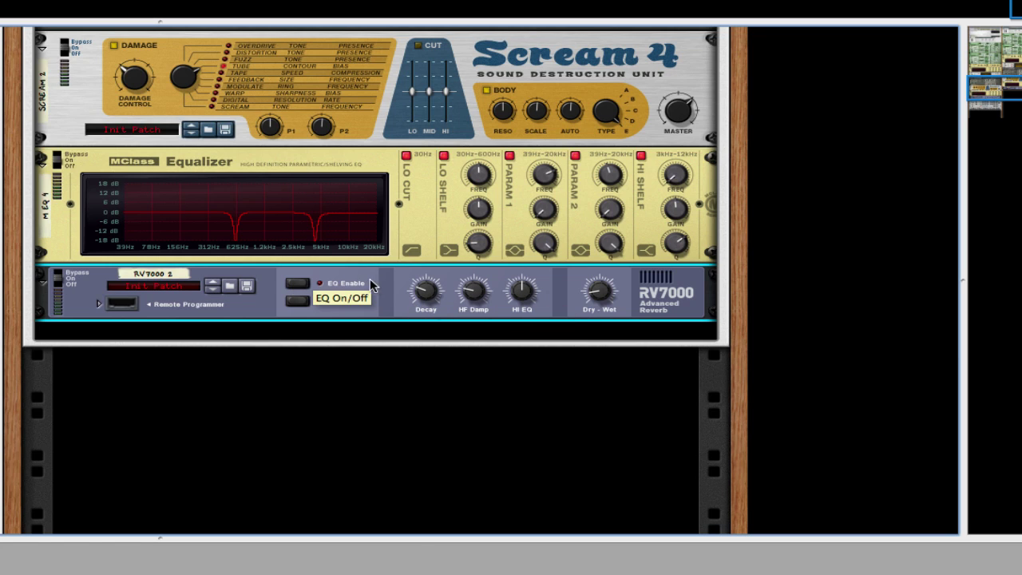
# Add an Alligator Filter Gate below the RV7000 reverb from the Creative FX menu
pyautogui.rightClick(401, 282)
pyautogui.moveTo(529, 460)
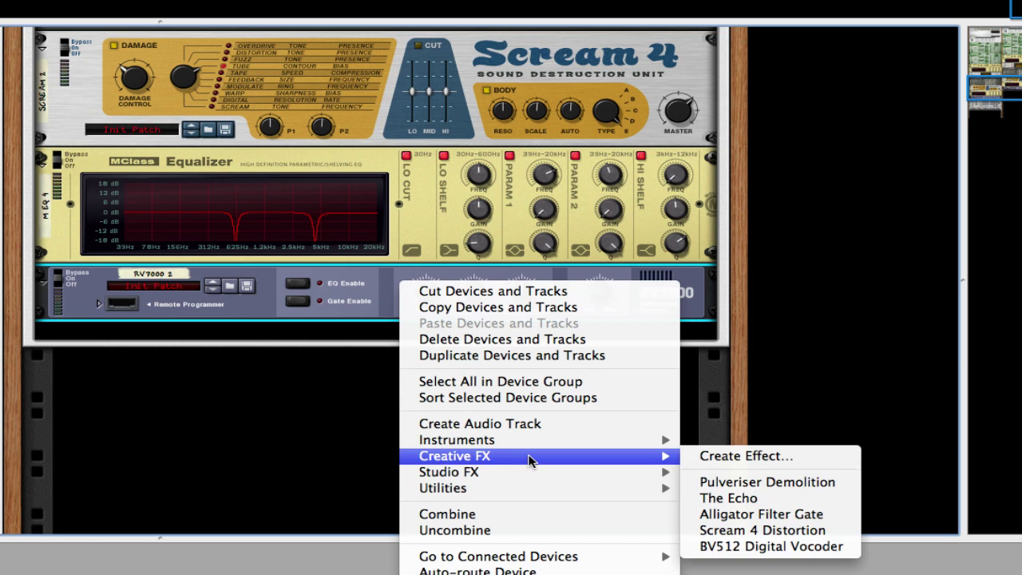
pyautogui.click(762, 514)
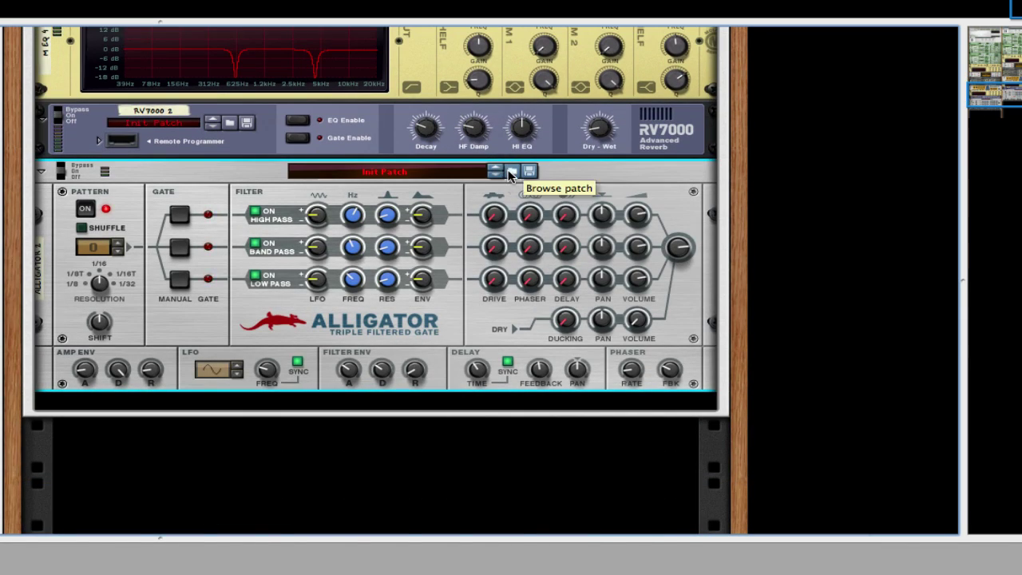
# Load the Formantesque.gator patch into the Alligator from its patch browser
pyautogui.click(511, 171)
pyautogui.scroll(-3, 292, 447)
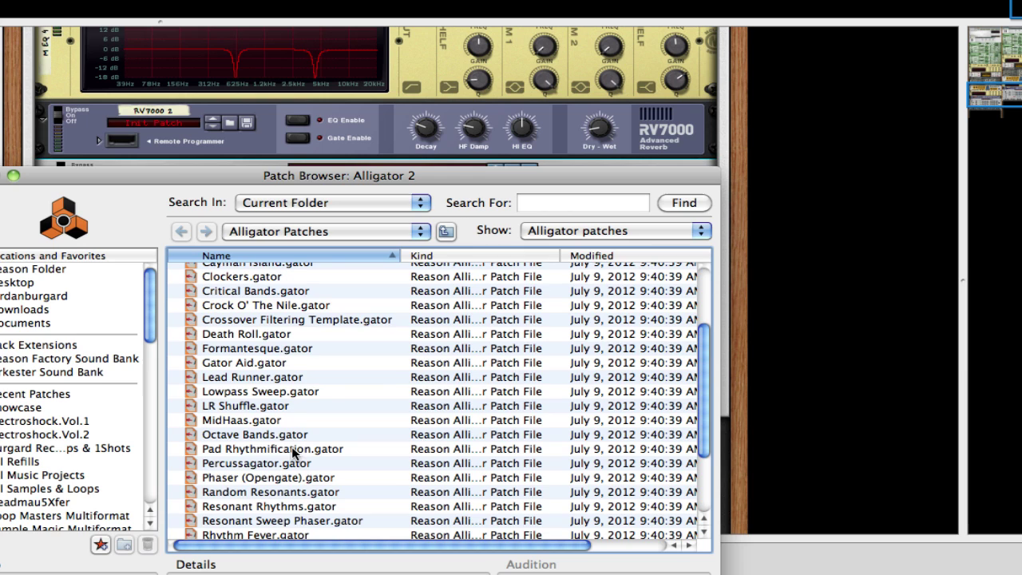
pyautogui.scroll(1, 296, 416)
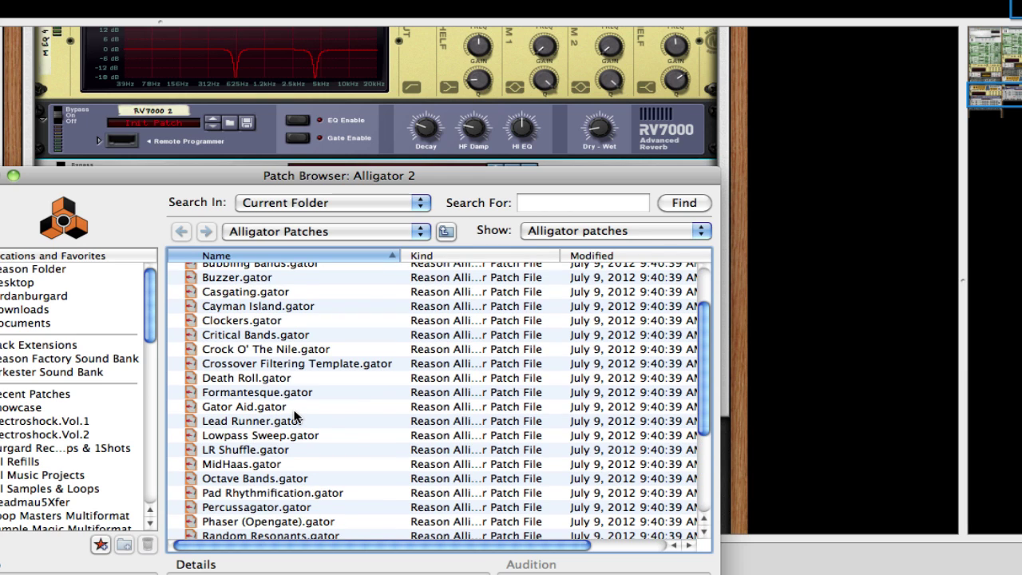
pyautogui.scroll(2, 295, 416)
pyautogui.scroll(-1, 295, 415)
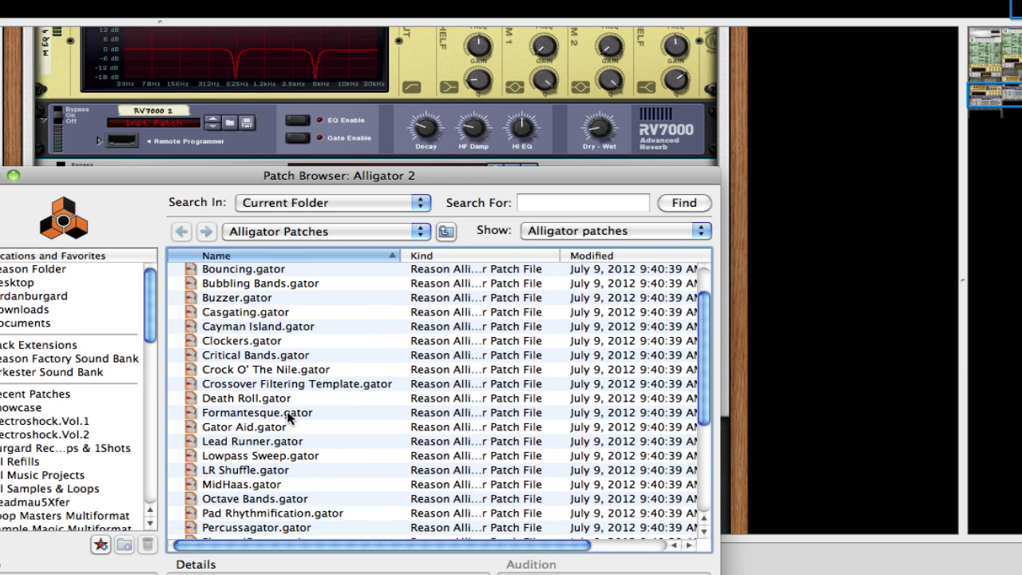
pyautogui.click(289, 413)
pyautogui.doubleClick(289, 413)
pyautogui.scroll(15, 407, 366)
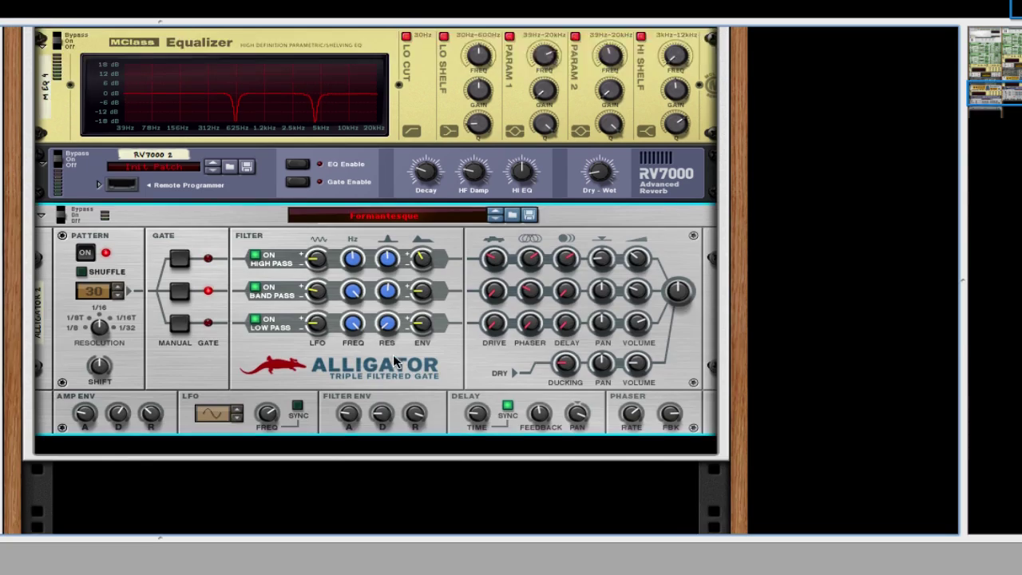
pyautogui.scroll(10, 407, 366)
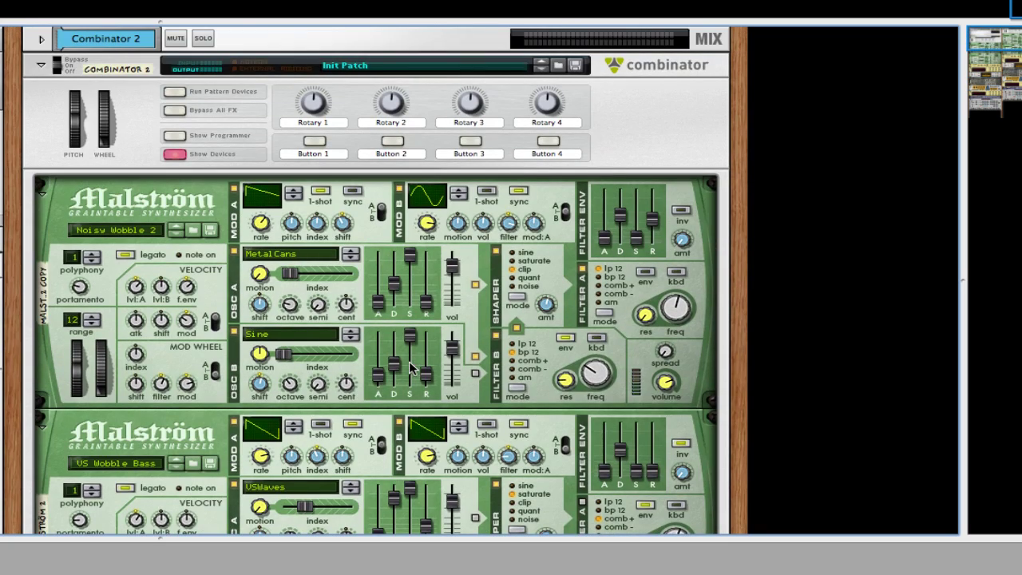